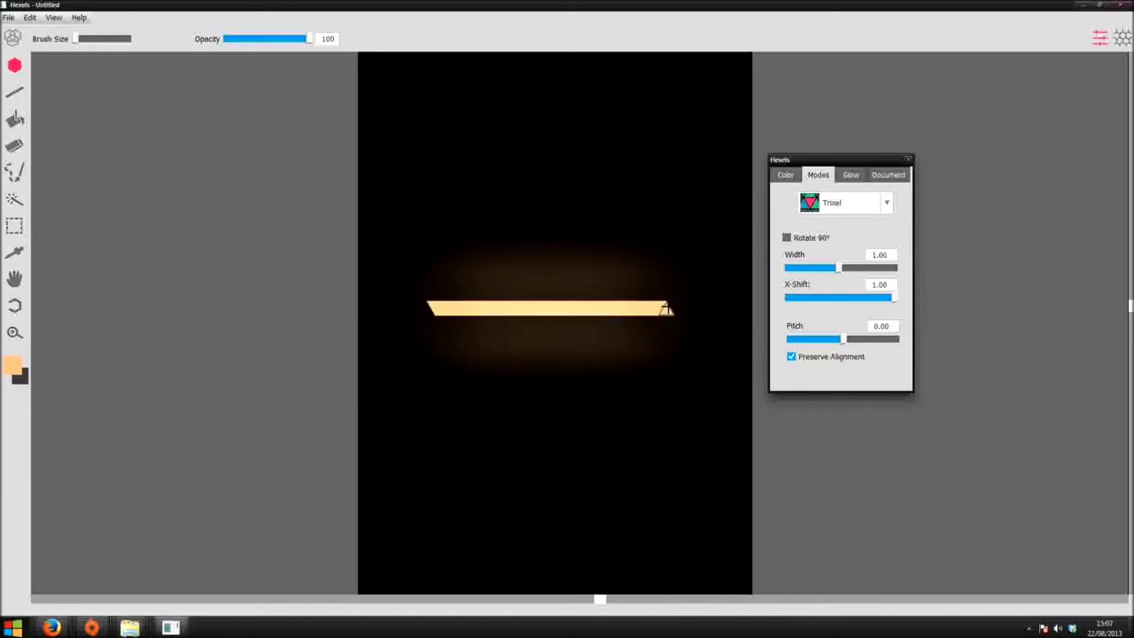
Turn off the artwork's glow effect and bring the color settings back up
{"action": "left_click", "coordinate": [850, 174]}
{"action": "left_click", "coordinate": [787, 196]}
{"action": "left_click", "coordinate": [786, 175]}
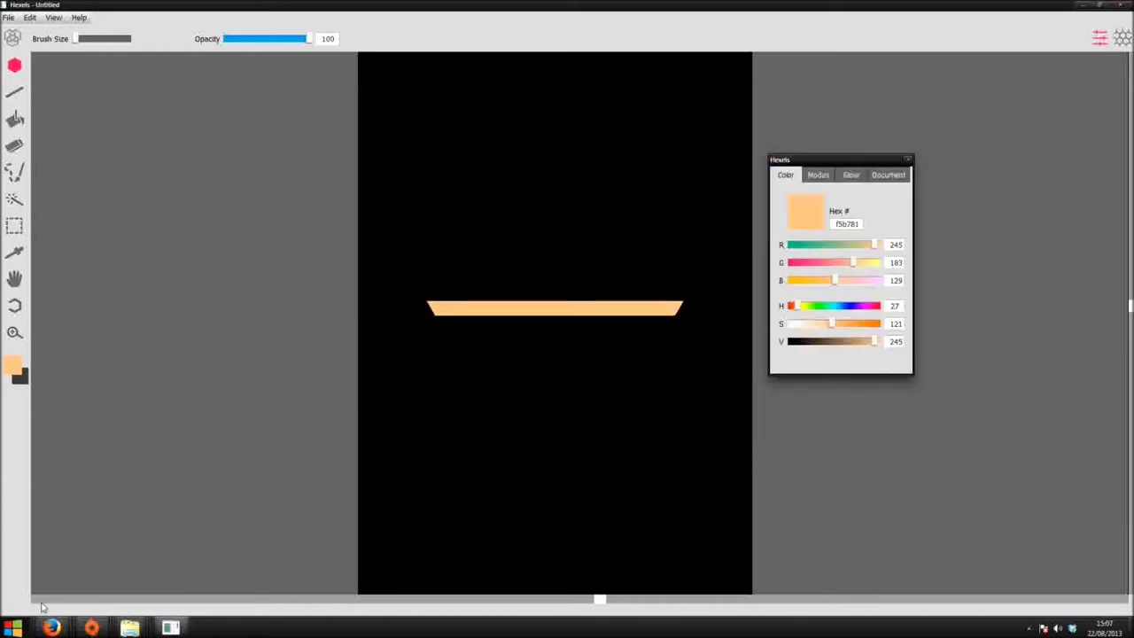
Switch to musikCube, sort the library by longest time and play "Sou Tai live at Motor 20.03.08"
{"action": "left_click", "coordinate": [1083, 7]}
{"action": "left_click", "coordinate": [588, 31]}
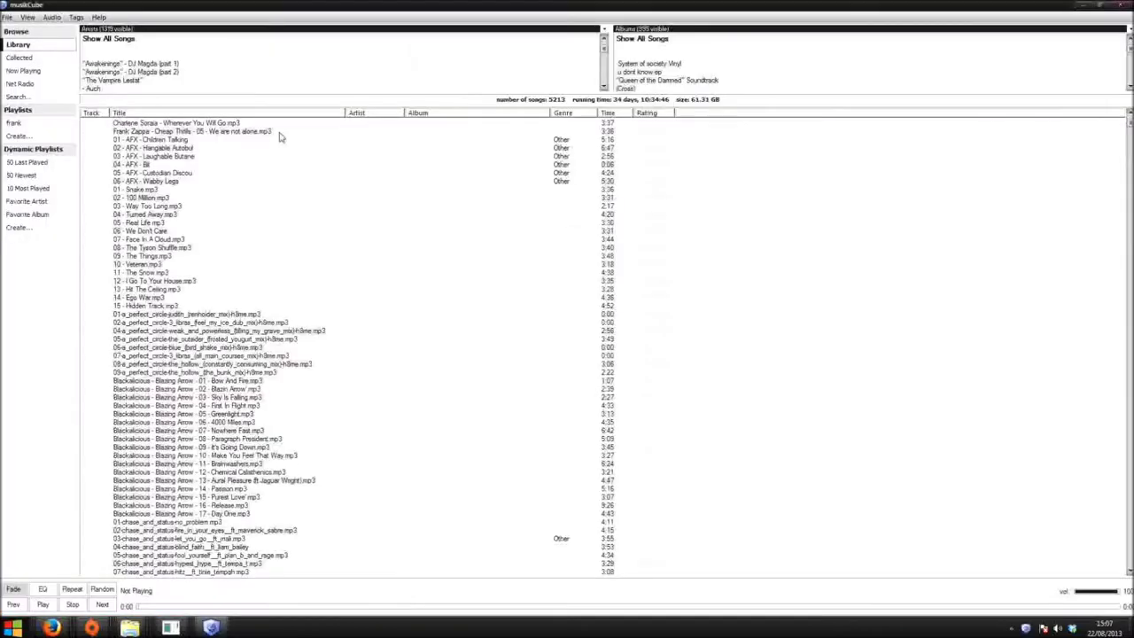
{"action": "left_click", "coordinate": [616, 113]}
{"action": "double_click", "coordinate": [139, 391]}
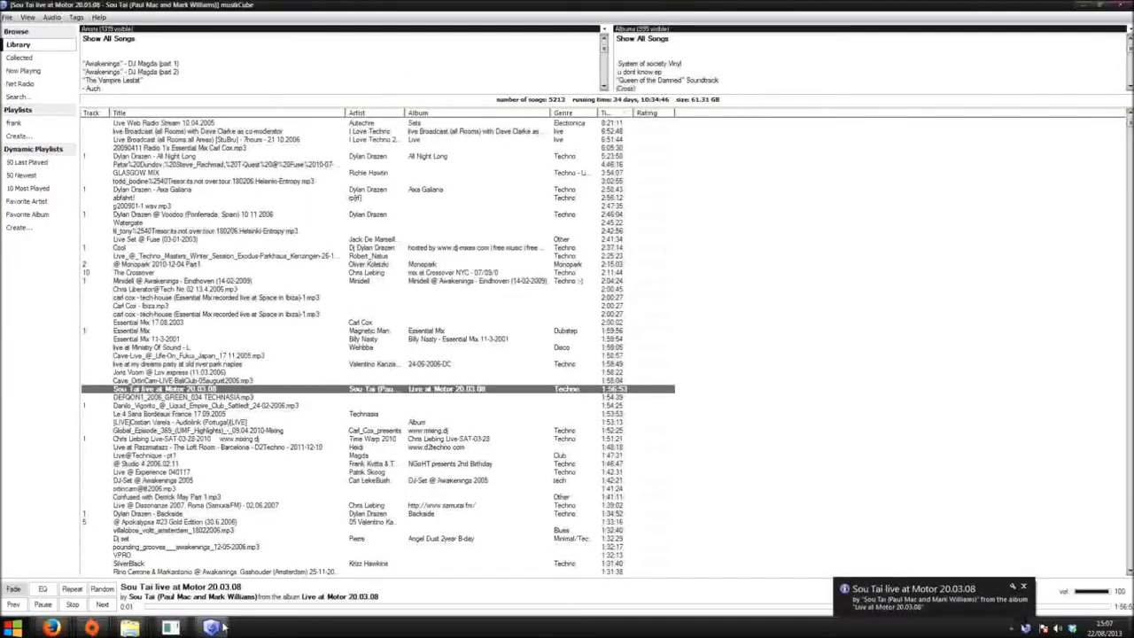
Back in Hexels, build the tan bar into a wide face block with two eye gaps along the upper edge and a tapered chin
{"action": "left_click", "coordinate": [170, 627]}
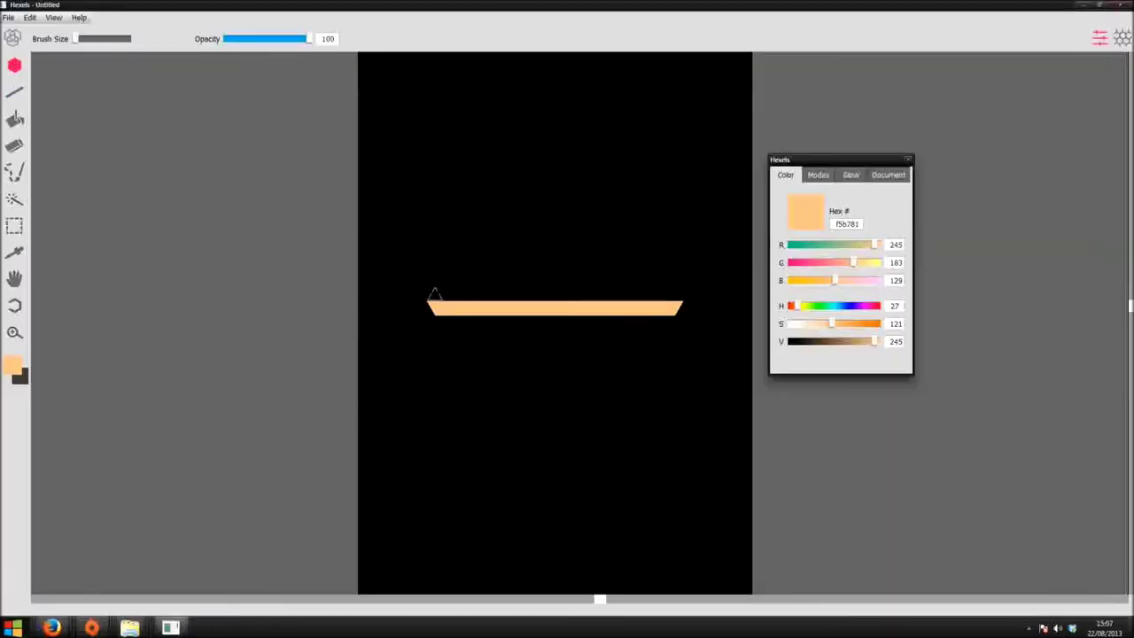
{"action": "mouse_move", "coordinate": [675, 296]}
{"action": "left_mouse_down"}
{"action": "mouse_move", "coordinate": [444, 322]}
{"action": "mouse_move", "coordinate": [659, 322]}
{"action": "mouse_move", "coordinate": [529, 340]}
{"action": "mouse_move", "coordinate": [653, 339]}
{"action": "mouse_move", "coordinate": [469, 353]}
{"action": "mouse_move", "coordinate": [651, 351]}
{"action": "mouse_move", "coordinate": [456, 350]}
{"action": "mouse_move", "coordinate": [433, 326]}
{"action": "mouse_move", "coordinate": [647, 342]}
{"action": "mouse_move", "coordinate": [671, 327]}
{"action": "left_mouse_up"}
{"action": "left_click", "coordinate": [460, 294]}
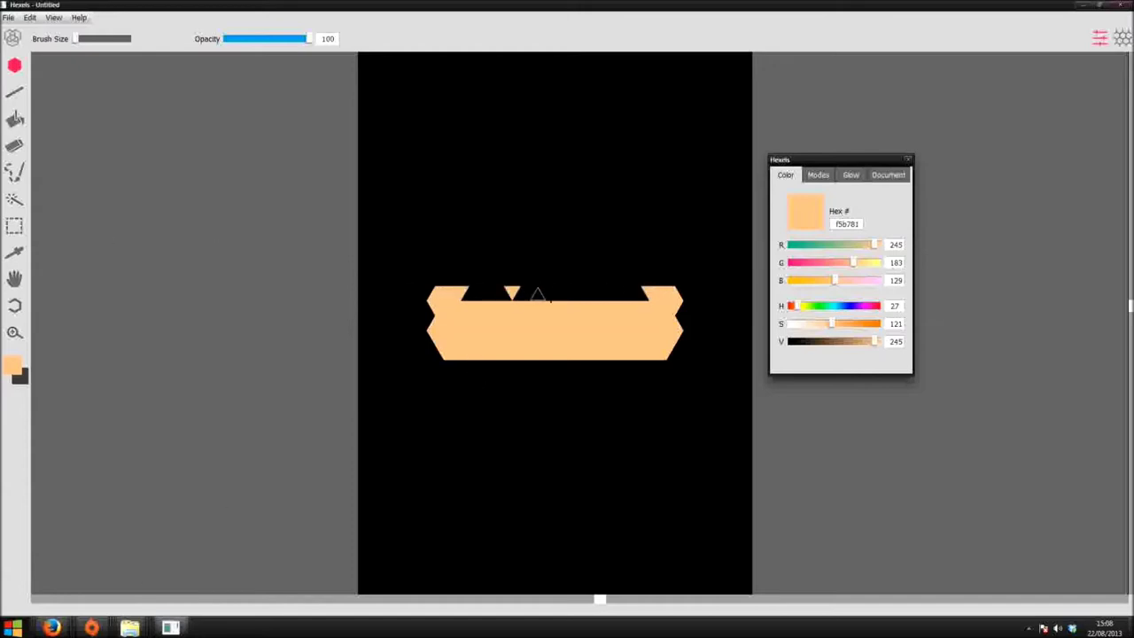
{"action": "left_click_drag", "start_coordinate": [598, 297], "coordinate": [520, 293]}
{"action": "mouse_move", "coordinate": [443, 368]}
{"action": "left_mouse_down"}
{"action": "mouse_move", "coordinate": [591, 362]}
{"action": "mouse_move", "coordinate": [426, 370]}
{"action": "mouse_move", "coordinate": [675, 357]}
{"action": "mouse_move", "coordinate": [489, 382]}
{"action": "mouse_move", "coordinate": [532, 385]}
{"action": "mouse_move", "coordinate": [479, 396]}
{"action": "mouse_move", "coordinate": [623, 396]}
{"action": "mouse_move", "coordinate": [567, 384]}
{"action": "left_mouse_up"}
Darken the face's tan to ce986c and paint shading triangles along both side edges of the face
{"action": "left_click", "coordinate": [14, 253]}
{"action": "left_click", "coordinate": [12, 364]}
{"action": "left_click", "coordinate": [705, 234]}
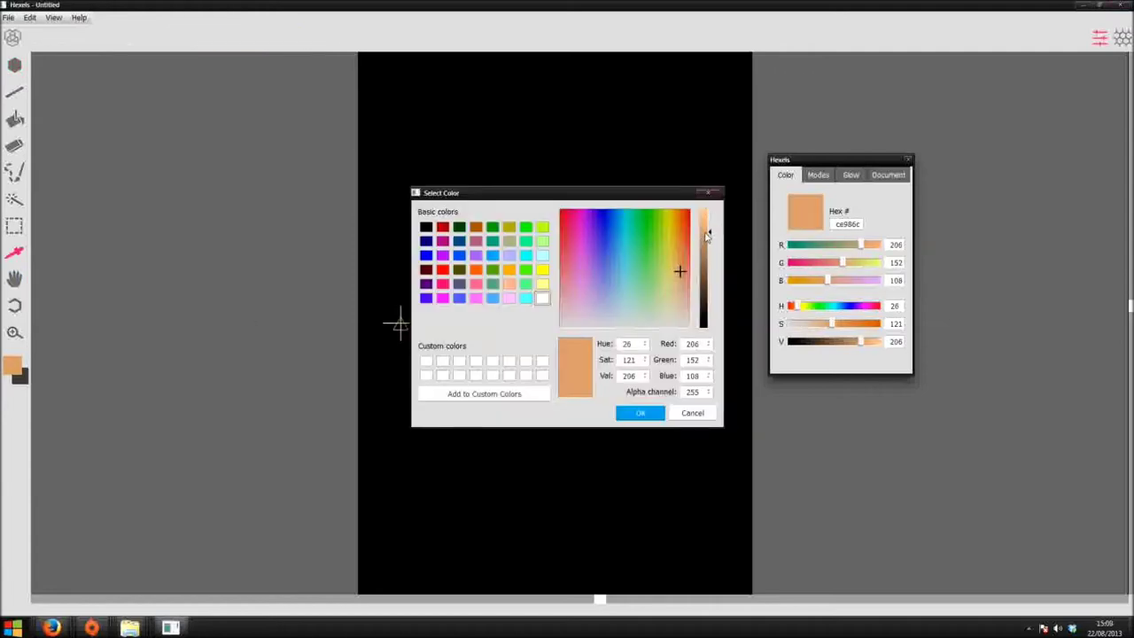
{"action": "left_click", "coordinate": [641, 413]}
{"action": "left_click", "coordinate": [14, 65]}
{"action": "left_click_drag", "start_coordinate": [440, 367], "coordinate": [434, 327]}
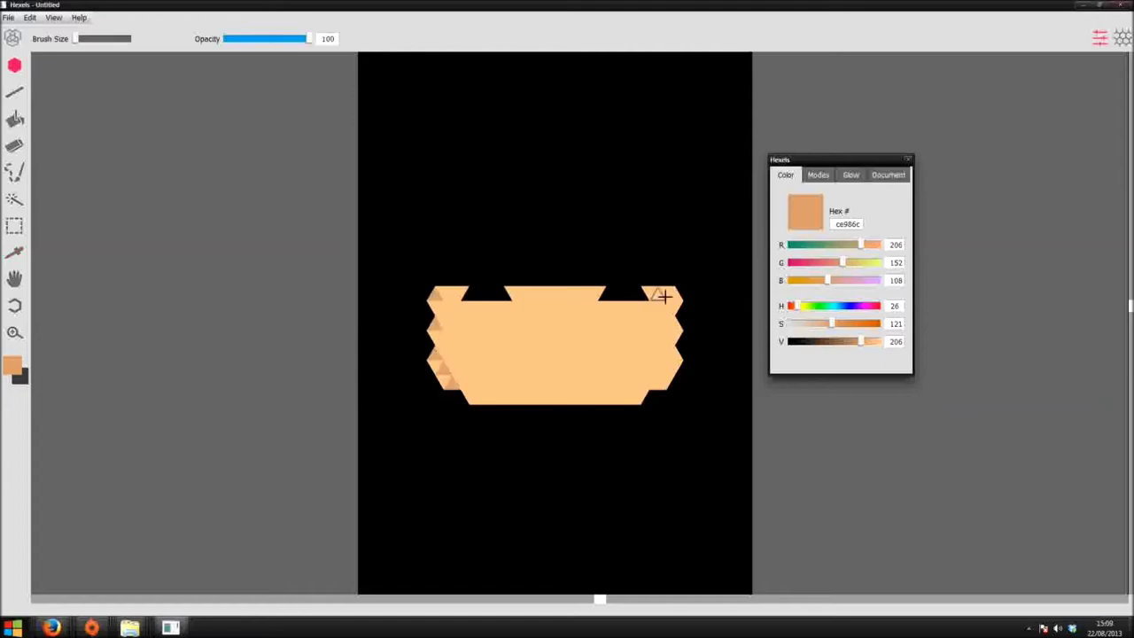
{"action": "left_click_drag", "start_coordinate": [674, 354], "coordinate": [659, 383]}
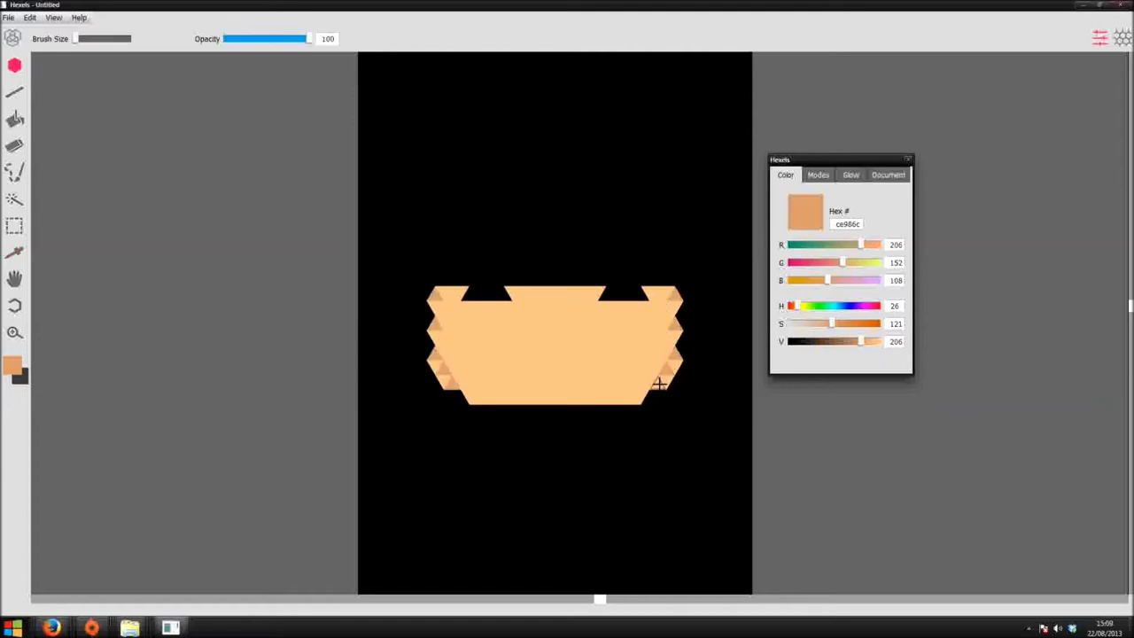
{"action": "left_click", "coordinate": [14, 252]}
{"action": "left_click", "coordinate": [12, 364]}
{"action": "left_click", "coordinate": [705, 244]}
{"action": "left_click", "coordinate": [641, 413]}
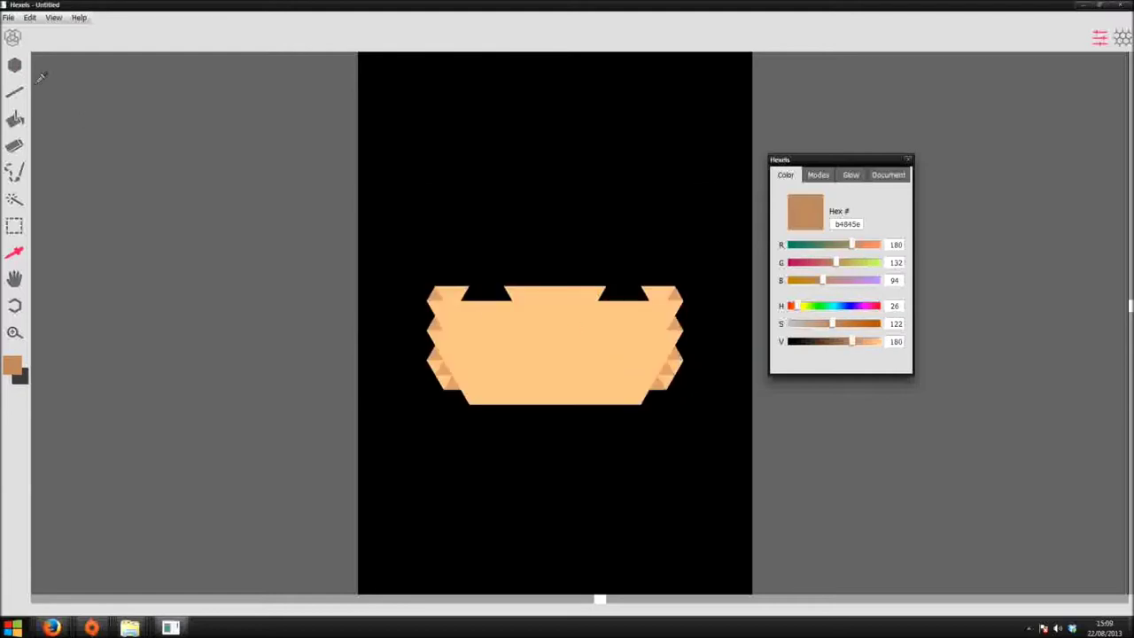
{"action": "left_click", "coordinate": [15, 66]}
Sample the black background color and paint a stepped black opening that joins both eye gaps below the brow strip
{"action": "left_click", "coordinate": [15, 252]}
{"action": "left_click", "coordinate": [476, 293]}
{"action": "key", "text": "b"}
{"action": "mouse_move", "coordinate": [512, 309]}
{"action": "left_mouse_down"}
{"action": "mouse_move", "coordinate": [606, 306]}
{"action": "mouse_move", "coordinate": [520, 321]}
{"action": "mouse_move", "coordinate": [598, 321]}
{"action": "left_mouse_up"}
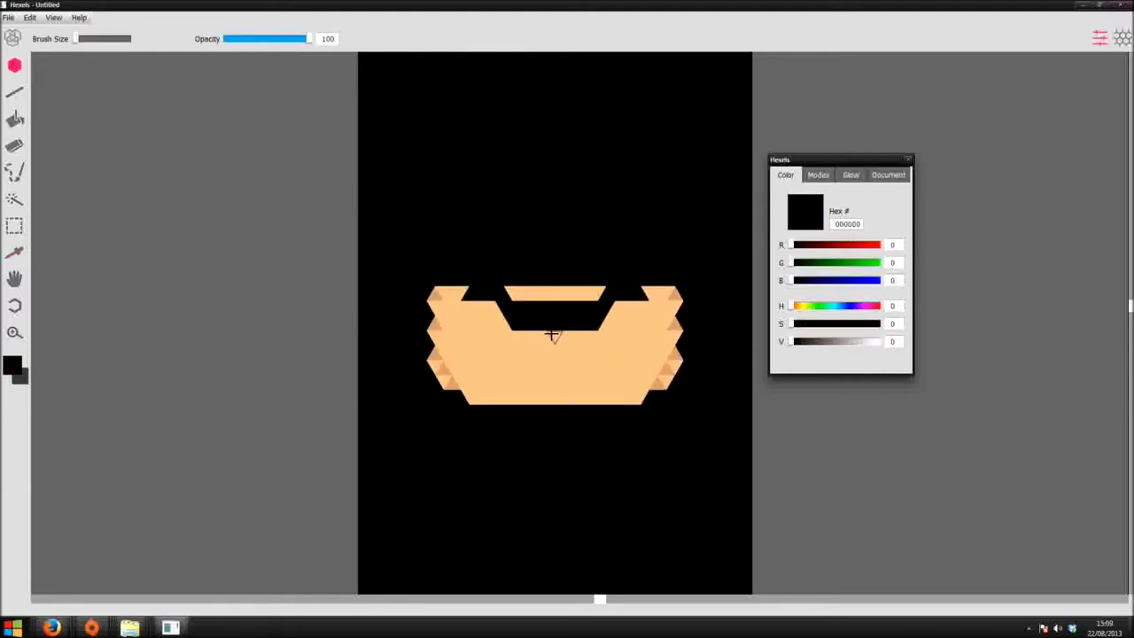
{"action": "left_click_drag", "start_coordinate": [529, 336], "coordinate": [572, 337]}
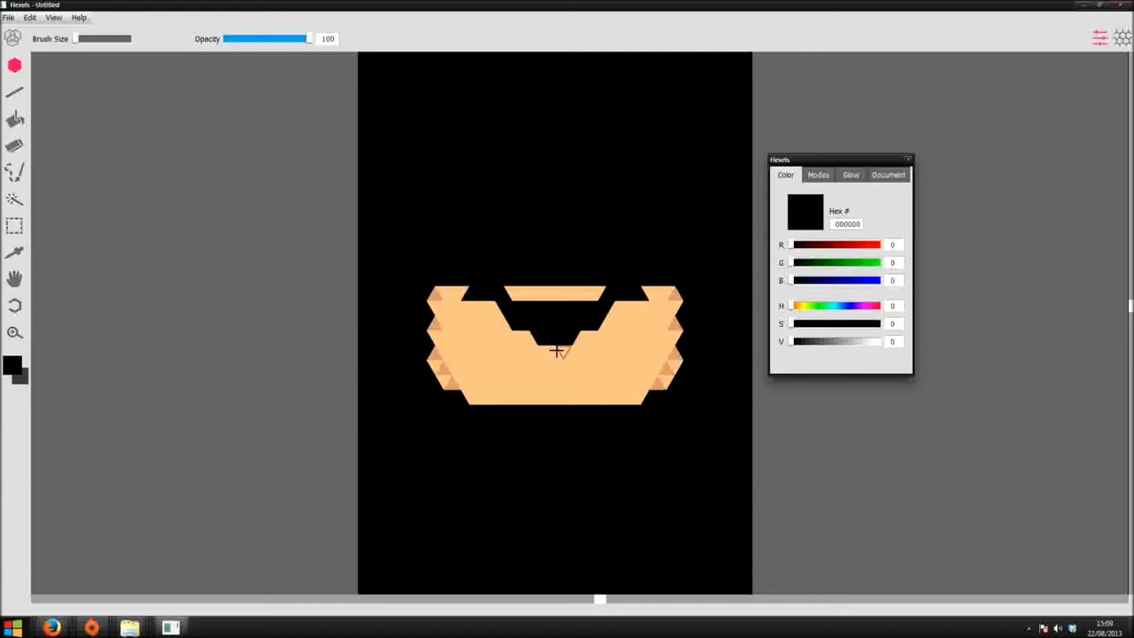
Mix the pale cream color f1e3cc and paint a small downward triangle on each side below the black opening
{"action": "left_click", "coordinate": [16, 255]}
{"action": "left_click", "coordinate": [12, 365]}
{"action": "left_click_drag", "start_coordinate": [706, 225], "coordinate": [708, 218]}
{"action": "left_click_drag", "start_coordinate": [660, 287], "coordinate": [676, 311]}
{"action": "left_click", "coordinate": [639, 413]}
{"action": "key", "text": "b"}
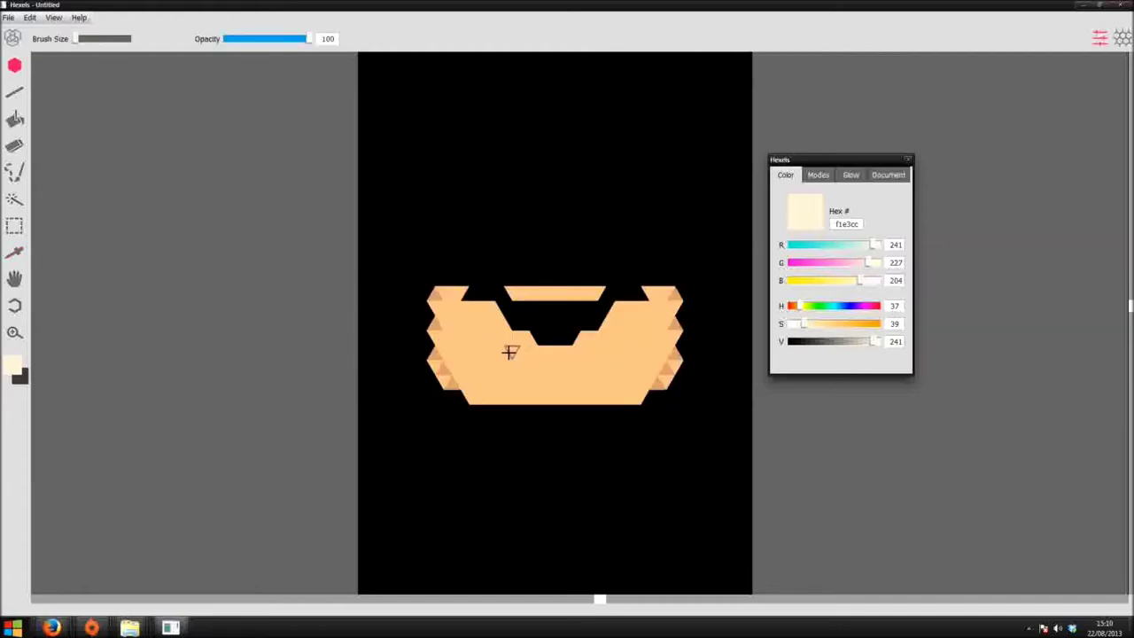
{"action": "left_click", "coordinate": [503, 365]}
Sample the brown ce986c from the side shading and paint a muzzle band beneath the black opening
{"action": "left_click", "coordinate": [11, 249]}
{"action": "left_click", "coordinate": [435, 325]}
{"action": "mouse_move", "coordinate": [495, 350]}
{"action": "left_mouse_down"}
{"action": "mouse_move", "coordinate": [604, 349]}
{"action": "mouse_move", "coordinate": [581, 339]}
{"action": "mouse_move", "coordinate": [605, 338]}
{"action": "mouse_move", "coordinate": [492, 329]}
{"action": "mouse_move", "coordinate": [623, 337]}
{"action": "left_mouse_up"}
{"action": "left_click", "coordinate": [581, 340]}
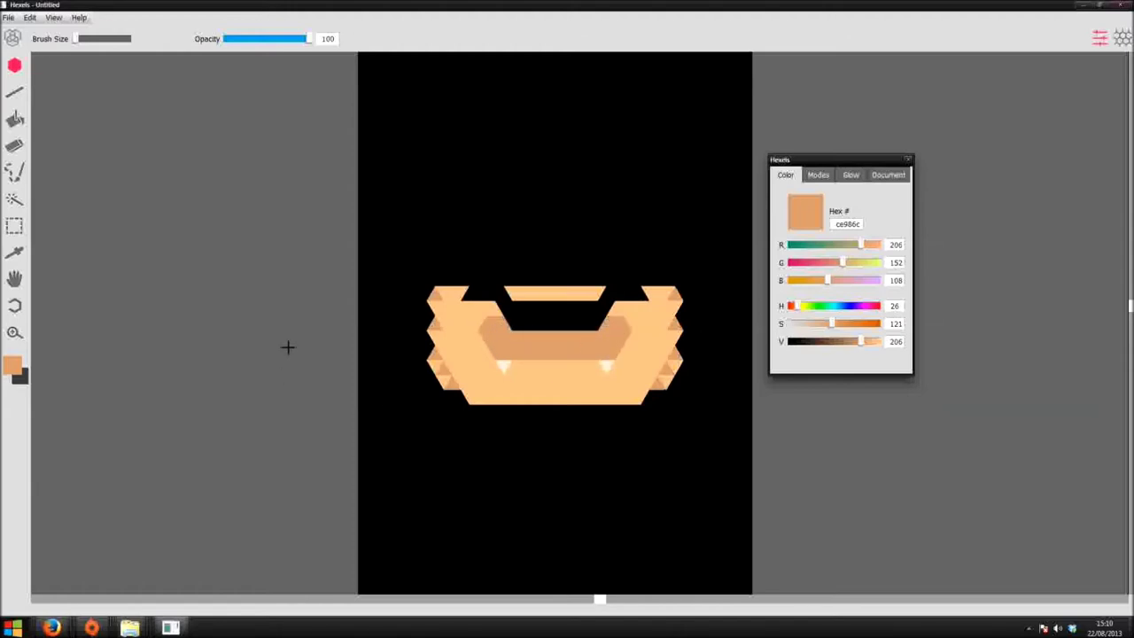
Sample the face's tan f5b781 and paint the forehead above the eyes with a pointed ear on each side
{"action": "left_click", "coordinate": [9, 256]}
{"action": "left_click", "coordinate": [455, 309]}
{"action": "mouse_move", "coordinate": [447, 286]}
{"action": "left_mouse_down"}
{"action": "mouse_move", "coordinate": [473, 279]}
{"action": "mouse_move", "coordinate": [470, 265]}
{"action": "mouse_move", "coordinate": [519, 279]}
{"action": "left_mouse_up"}
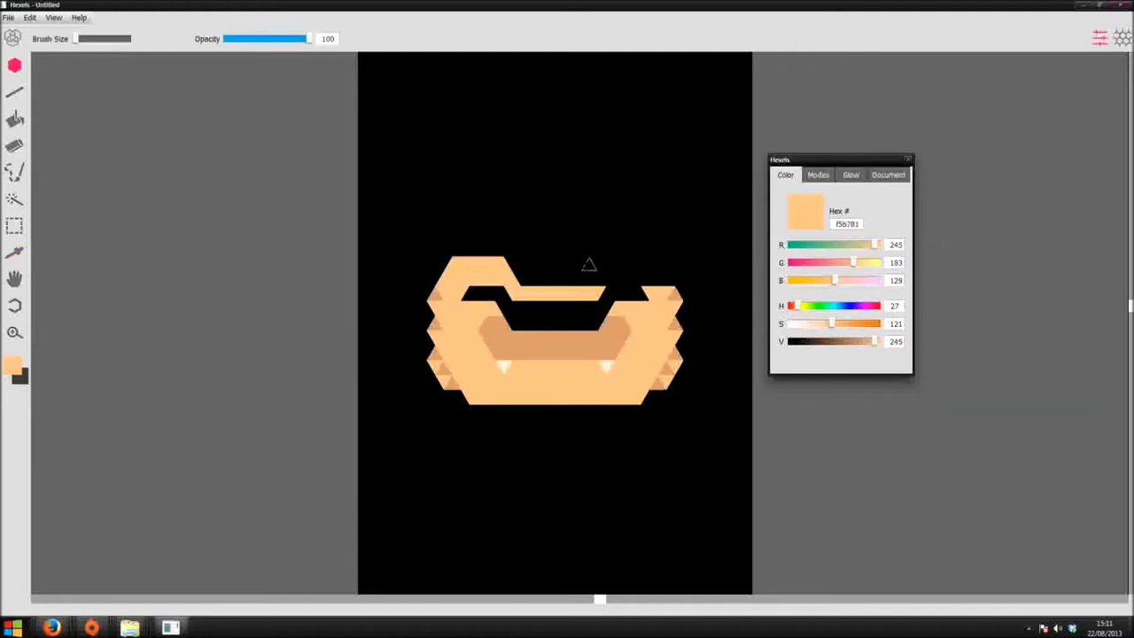
{"action": "mouse_move", "coordinate": [658, 278]}
{"action": "left_mouse_down"}
{"action": "mouse_move", "coordinate": [623, 276]}
{"action": "mouse_move", "coordinate": [641, 264]}
{"action": "mouse_move", "coordinate": [519, 274]}
{"action": "mouse_move", "coordinate": [592, 276]}
{"action": "mouse_move", "coordinate": [479, 220]}
{"action": "left_mouse_up"}
{"action": "mouse_move", "coordinate": [611, 252]}
{"action": "left_mouse_down"}
{"action": "mouse_move", "coordinate": [648, 249]}
{"action": "mouse_move", "coordinate": [630, 233]}
{"action": "mouse_move", "coordinate": [666, 232]}
{"action": "mouse_move", "coordinate": [632, 217]}
{"action": "left_mouse_up"}
Paint tan fur tufts sticking out from both cheeks and along the chin's lower edge
{"action": "left_click_drag", "start_coordinate": [426, 379], "coordinate": [408, 381]}
{"action": "left_click_drag", "start_coordinate": [425, 339], "coordinate": [441, 334]}
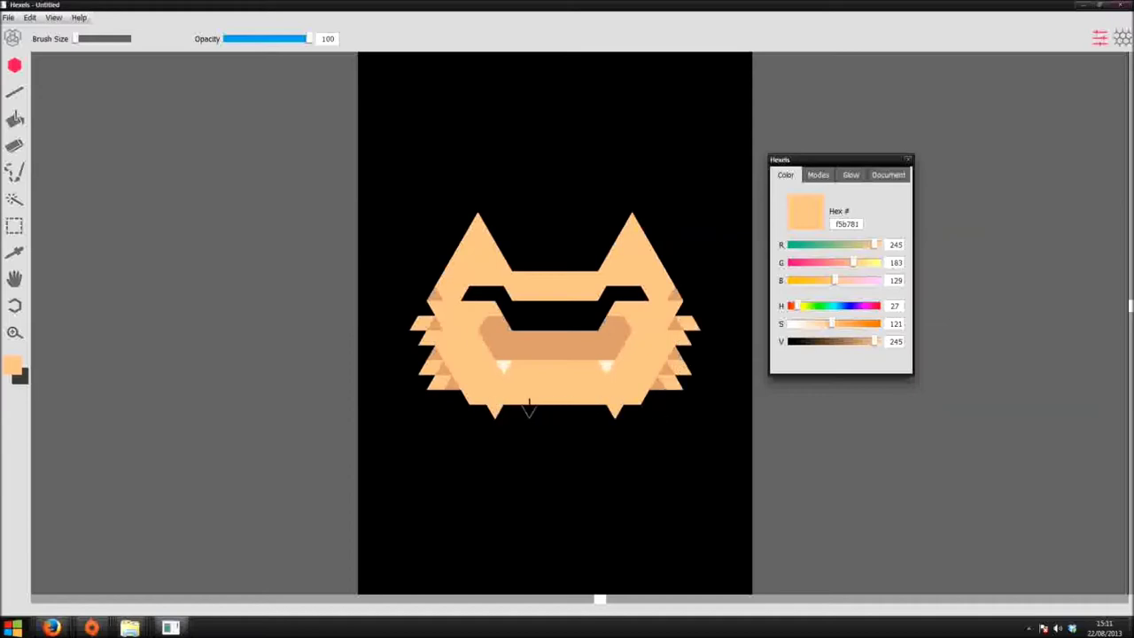
{"action": "mouse_move", "coordinate": [529, 409]}
{"action": "left_mouse_down"}
{"action": "mouse_move", "coordinate": [562, 399]}
{"action": "mouse_move", "coordinate": [590, 411]}
{"action": "left_mouse_up"}
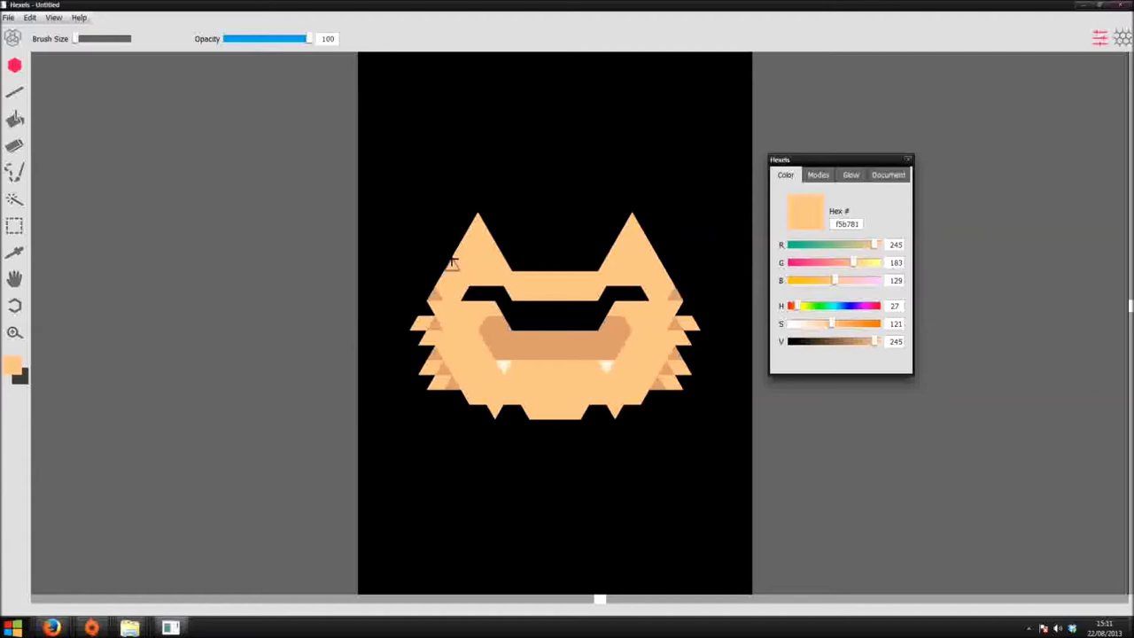
Make both ears wider and taller with extra tan triangles, keeping them symmetrical
{"action": "mouse_move", "coordinate": [520, 264]}
{"action": "left_mouse_down"}
{"action": "mouse_move", "coordinate": [476, 198]}
{"action": "mouse_move", "coordinate": [443, 268]}
{"action": "left_mouse_up"}
{"action": "left_click", "coordinate": [477, 191]}
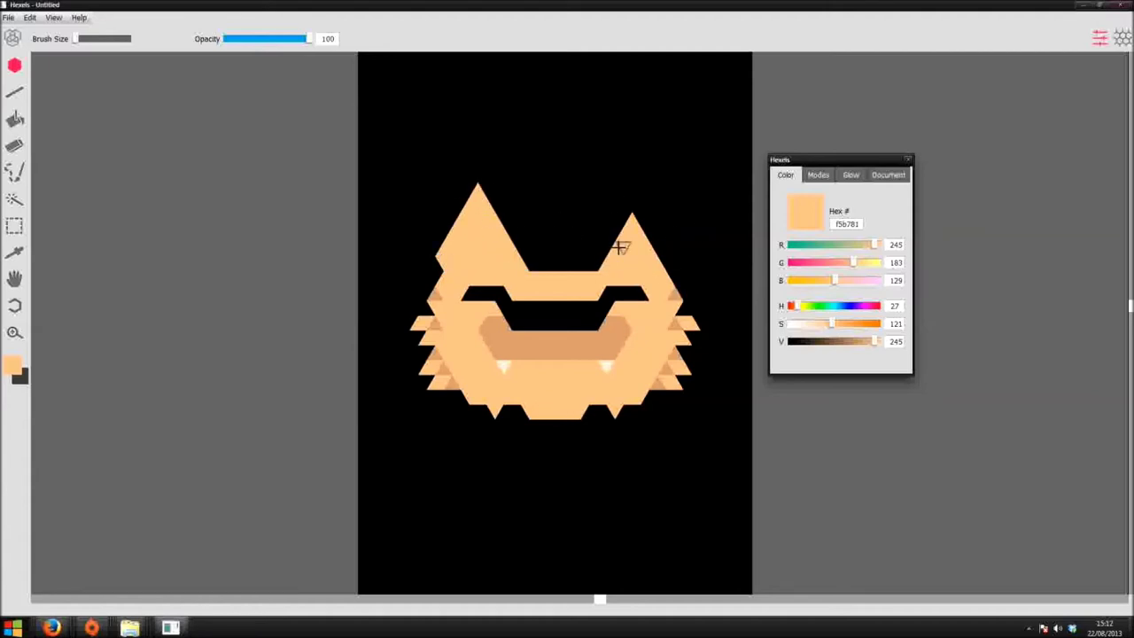
{"action": "left_click_drag", "start_coordinate": [665, 251], "coordinate": [636, 210]}
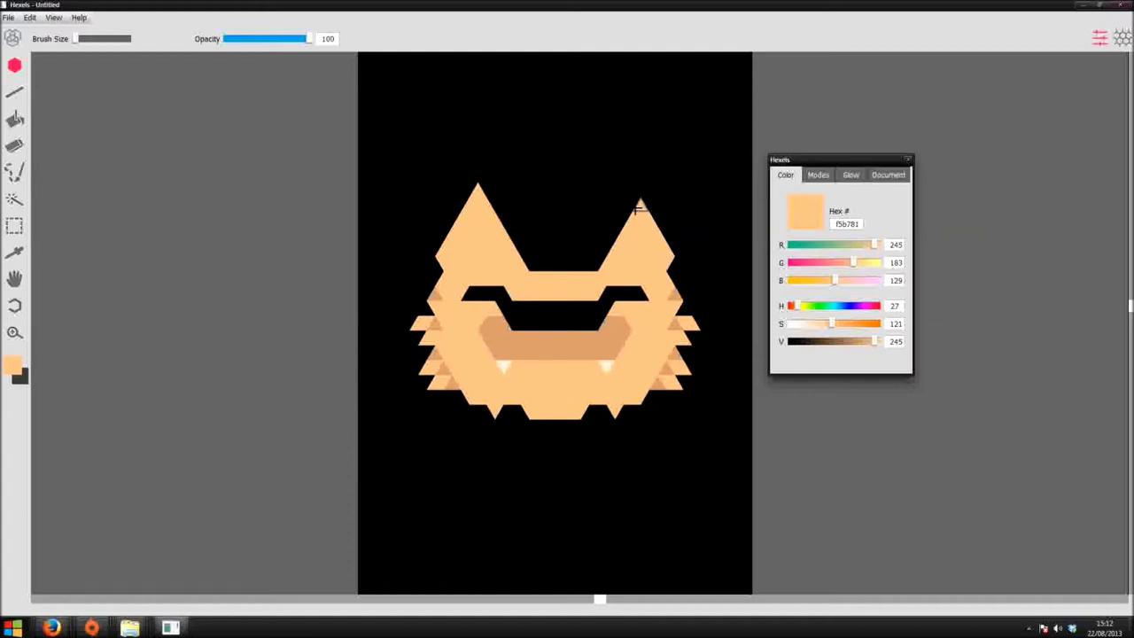
{"action": "left_click_drag", "start_coordinate": [589, 266], "coordinate": [632, 184]}
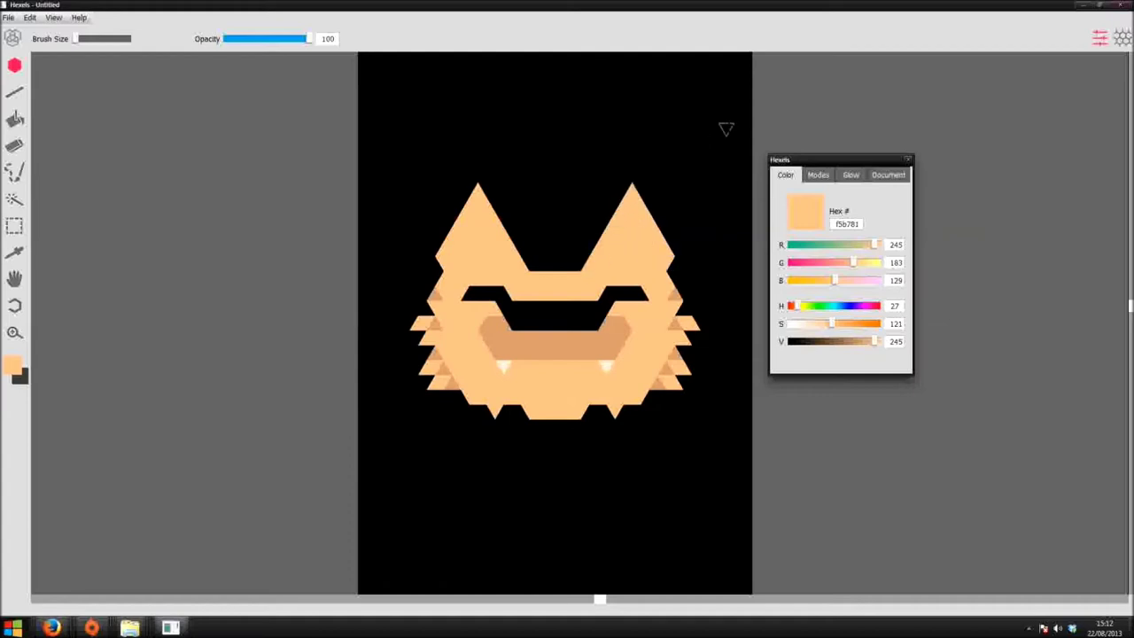
Darken the sampled brown to c38f66 and paint it along the lower row of the muzzle band
{"action": "left_click", "coordinate": [15, 251]}
{"action": "left_click", "coordinate": [418, 330]}
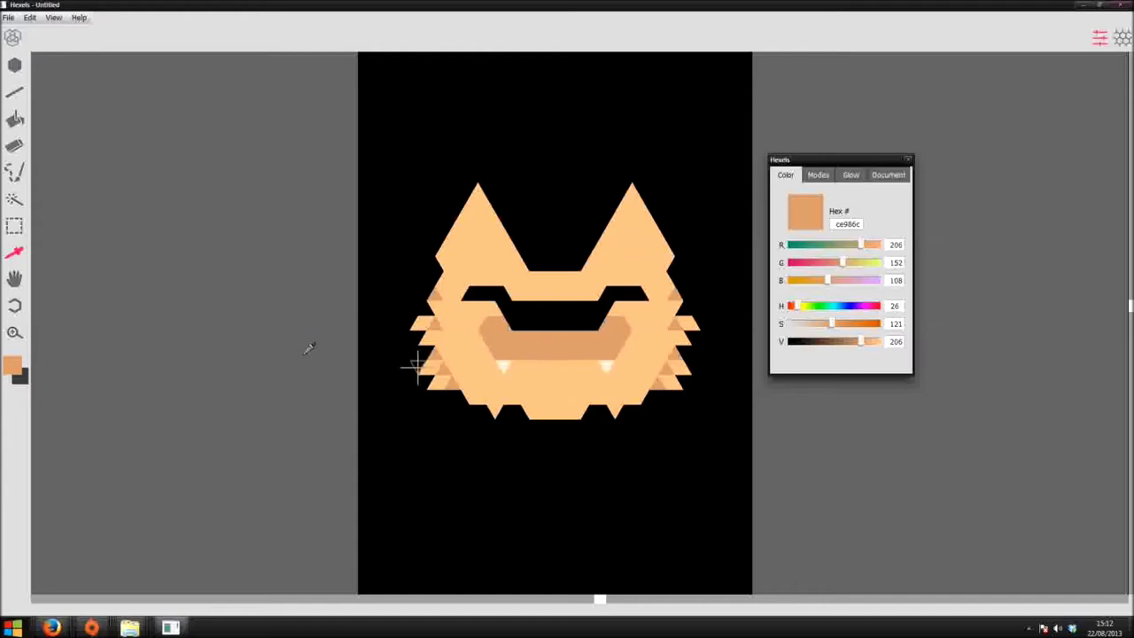
{"action": "left_click", "coordinate": [9, 368]}
{"action": "left_click", "coordinate": [705, 238]}
{"action": "left_click", "coordinate": [640, 413]}
{"action": "left_click", "coordinate": [15, 66]}
{"action": "left_click_drag", "start_coordinate": [494, 352], "coordinate": [618, 352]}
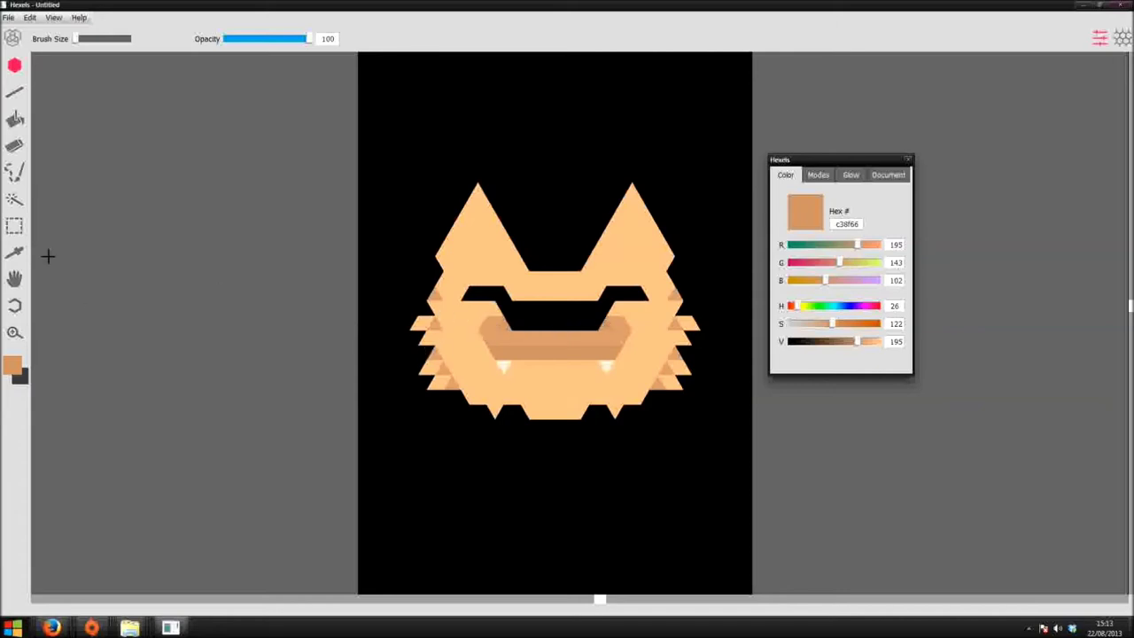
Darken the face's tan to d49d6f and shade the inner and outer sides inside both ears, undoing the stray stroke
{"action": "left_click", "coordinate": [14, 252]}
{"action": "double_click", "coordinate": [458, 258]}
{"action": "left_click_drag", "start_coordinate": [709, 215], "coordinate": [709, 230]}
{"action": "left_click", "coordinate": [641, 413]}
{"action": "left_click", "coordinate": [15, 66]}
{"action": "left_click_drag", "start_coordinate": [497, 259], "coordinate": [494, 240]}
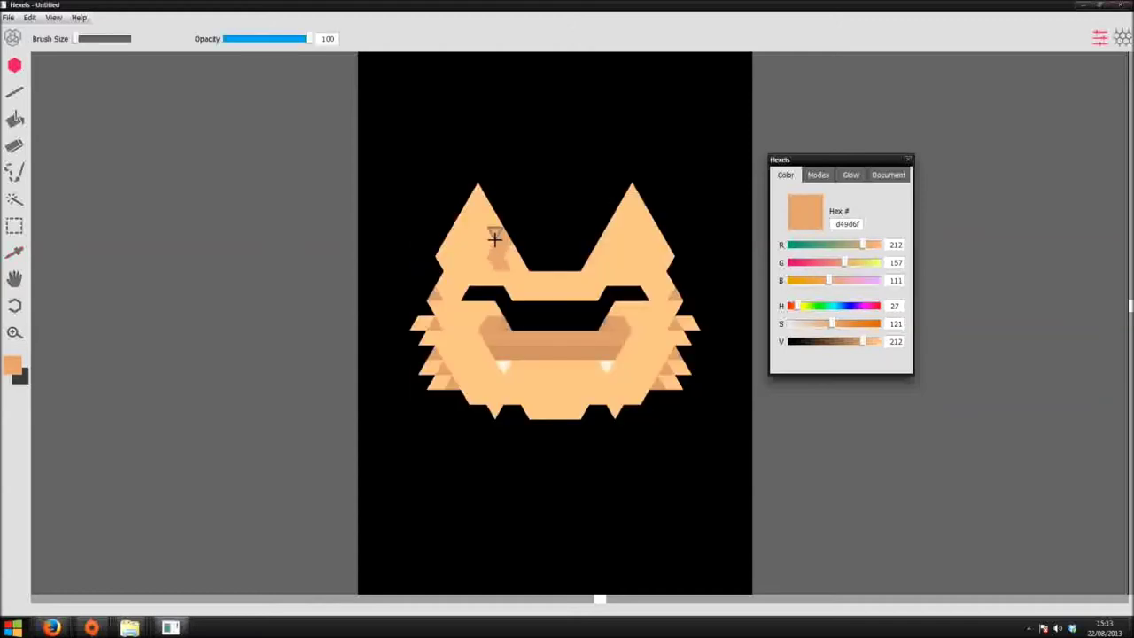
{"action": "left_click_drag", "start_coordinate": [608, 250], "coordinate": [612, 233]}
{"action": "left_click_drag", "start_coordinate": [463, 248], "coordinate": [477, 220]}
{"action": "left_click_drag", "start_coordinate": [632, 223], "coordinate": [651, 261]}
{"action": "key", "text": "ctrl+z"}
Mix the light peach color facfac and fill the centers of both ears with it
{"action": "left_click", "coordinate": [14, 365]}
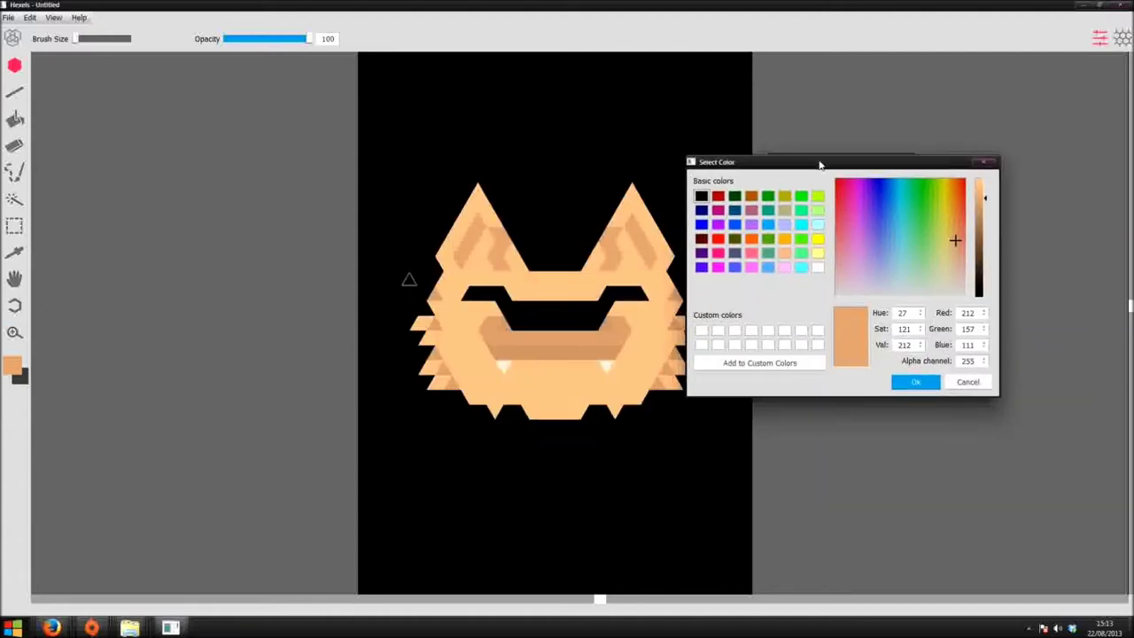
{"action": "left_click_drag", "start_coordinate": [974, 217], "coordinate": [986, 241]}
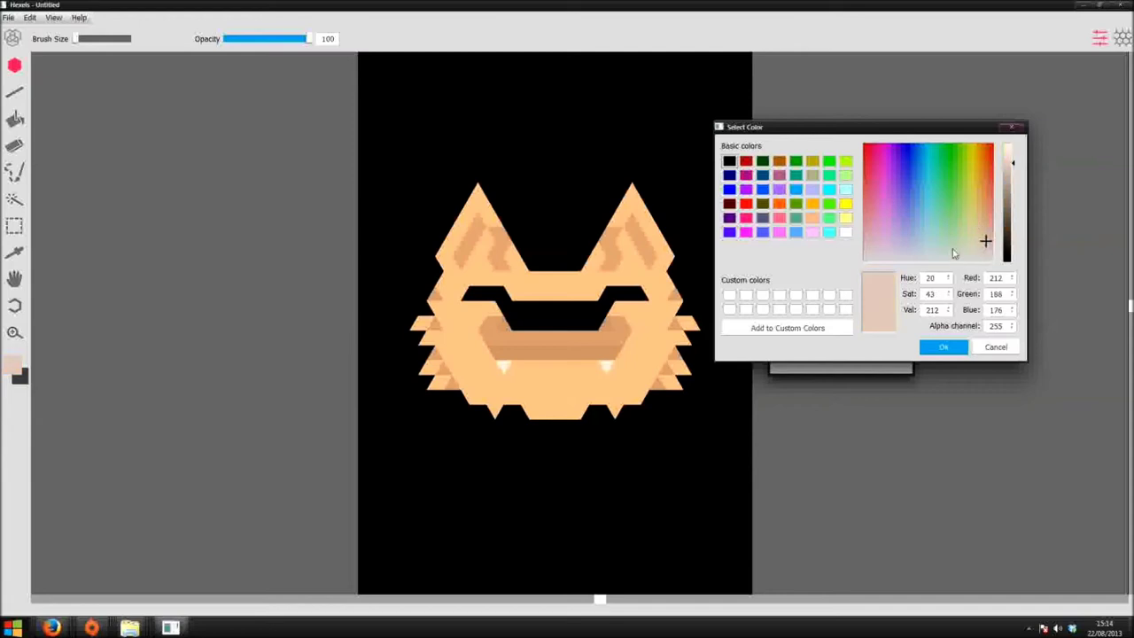
{"action": "left_click_drag", "start_coordinate": [894, 230], "coordinate": [984, 231]}
{"action": "left_click_drag", "start_coordinate": [1013, 164], "coordinate": [1013, 145]}
{"action": "left_click", "coordinate": [944, 347]}
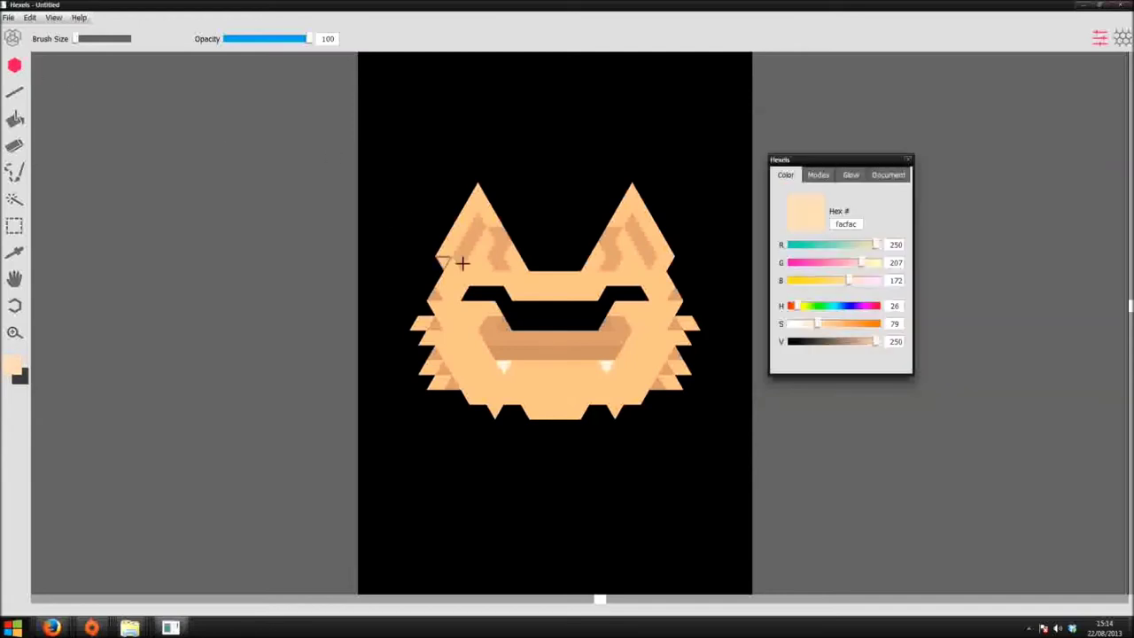
{"action": "left_click_drag", "start_coordinate": [478, 262], "coordinate": [487, 236]}
{"action": "left_click_drag", "start_coordinate": [621, 232], "coordinate": [631, 265]}
Set the paint color to e7ab79 and shade the cheeks in a row beneath both eyes
{"action": "left_click", "coordinate": [14, 252]}
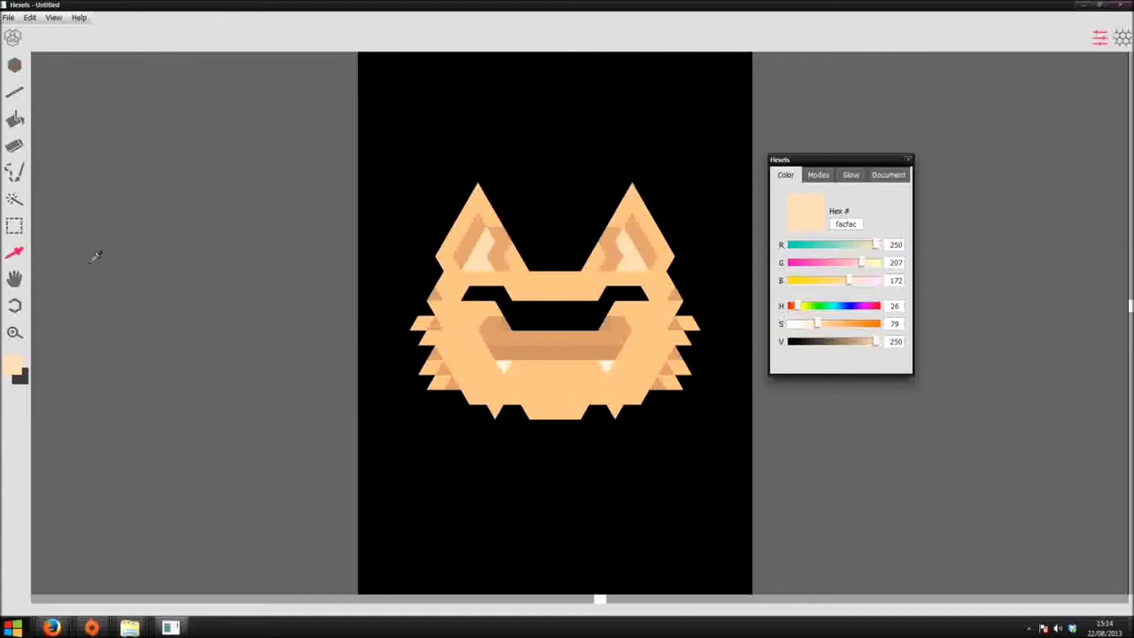
{"action": "left_click", "coordinate": [431, 319]}
{"action": "left_click", "coordinate": [16, 367]}
{"action": "left_click", "coordinate": [704, 220]}
{"action": "left_click", "coordinate": [641, 413]}
{"action": "left_click", "coordinate": [14, 66]}
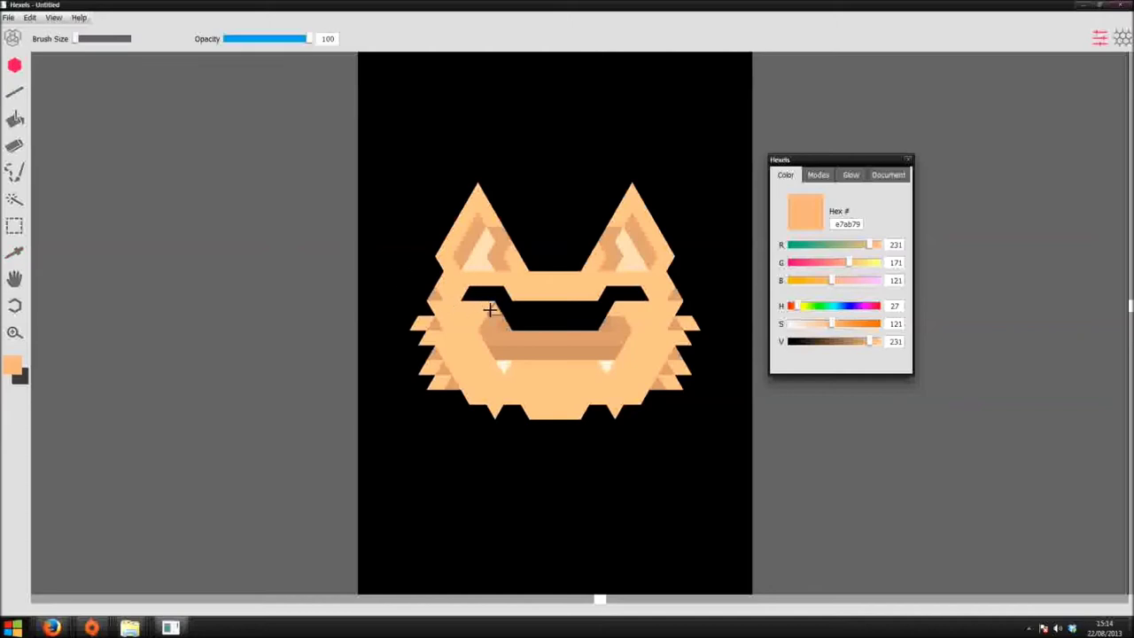
{"action": "left_click_drag", "start_coordinate": [481, 309], "coordinate": [438, 310]}
{"action": "left_click_drag", "start_coordinate": [613, 311], "coordinate": [665, 313]}
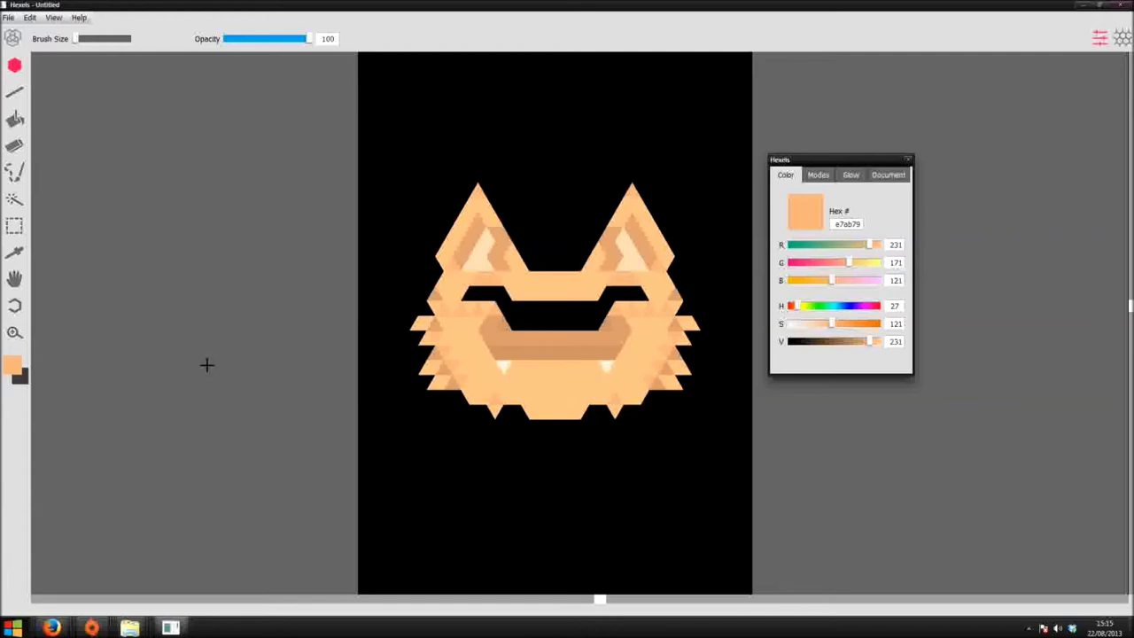
Lighten the cream sampled from the muzzle triangles to f8ead2 and paint a spiky patch on the chin
{"action": "left_click", "coordinate": [17, 259]}
{"action": "left_click", "coordinate": [504, 365]}
{"action": "left_click", "coordinate": [13, 366]}
{"action": "left_click", "coordinate": [707, 213]}
{"action": "left_click", "coordinate": [631, 413]}
{"action": "left_click", "coordinate": [14, 65]}
{"action": "mouse_move", "coordinate": [534, 387]}
{"action": "left_mouse_down"}
{"action": "mouse_move", "coordinate": [570, 387]}
{"action": "mouse_move", "coordinate": [550, 400]}
{"action": "mouse_move", "coordinate": [555, 410]}
{"action": "left_mouse_up"}
Shade the chin patch's lower and middle triangles with slightly darker creams, including f0e3cd
{"action": "left_click", "coordinate": [17, 255]}
{"action": "left_click", "coordinate": [14, 365]}
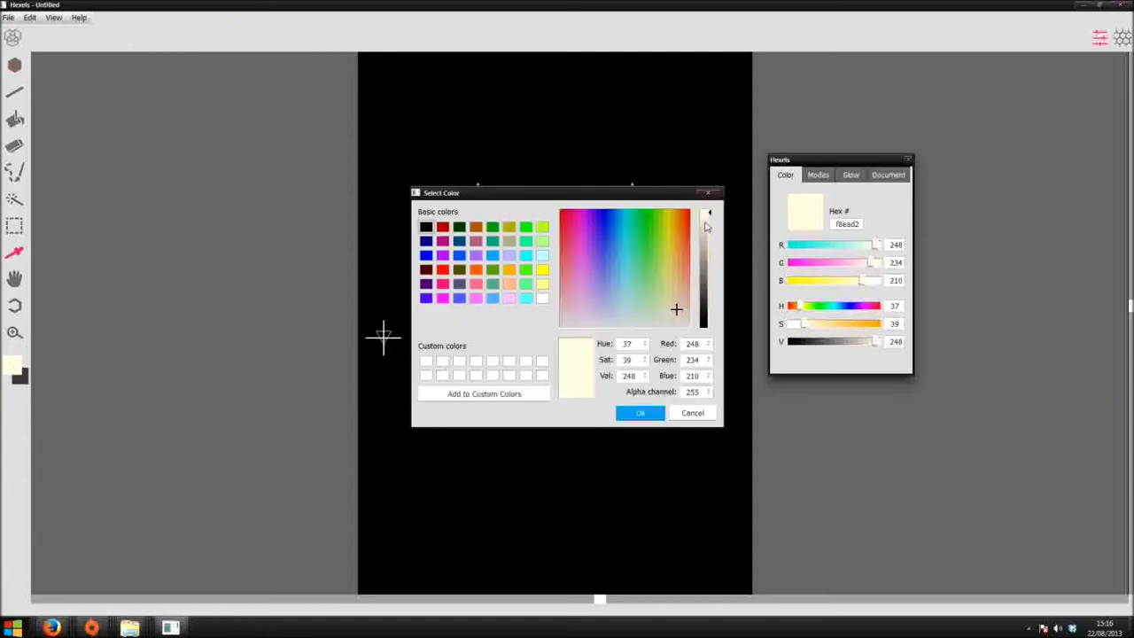
{"action": "left_click", "coordinate": [705, 222]}
{"action": "left_click", "coordinate": [642, 412]}
{"action": "left_click", "coordinate": [14, 65]}
{"action": "mouse_move", "coordinate": [552, 405]}
{"action": "left_mouse_down"}
{"action": "mouse_move", "coordinate": [588, 385]}
{"action": "mouse_move", "coordinate": [556, 413]}
{"action": "left_mouse_up"}
{"action": "left_click", "coordinate": [16, 366]}
{"action": "left_click", "coordinate": [707, 218]}
{"action": "left_click", "coordinate": [642, 412]}
{"action": "mouse_move", "coordinate": [555, 396]}
{"action": "left_mouse_down"}
{"action": "mouse_move", "coordinate": [555, 384]}
{"action": "mouse_move", "coordinate": [541, 400]}
{"action": "left_mouse_up"}
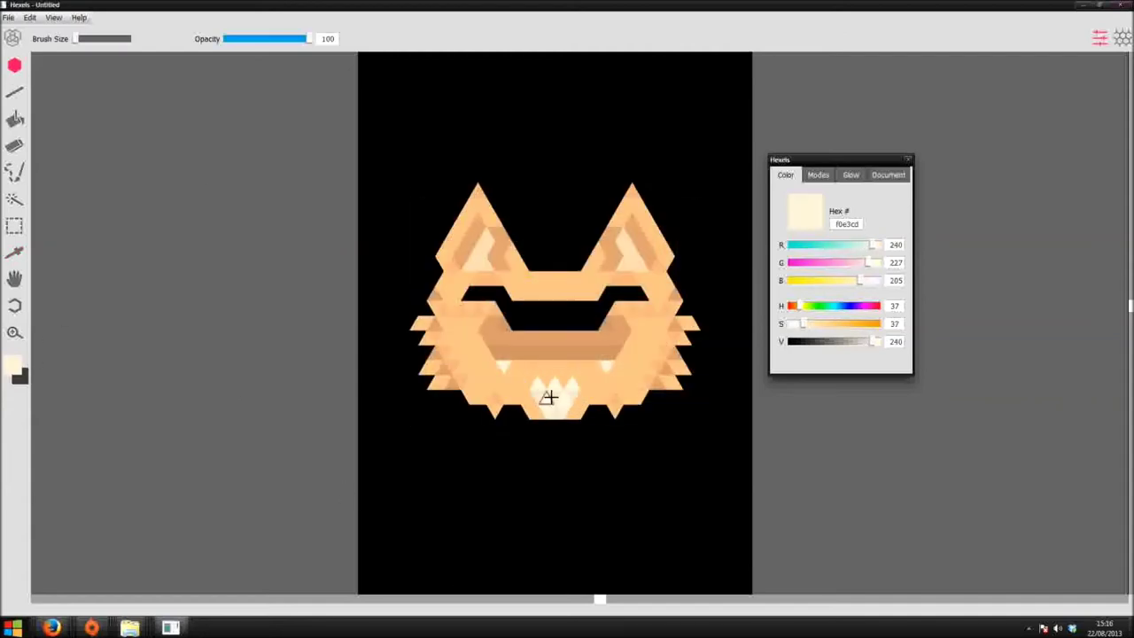
Darken the brown sampled from the muzzle band to bd8a62 for shading the band's lower row
{"action": "left_click", "coordinate": [14, 253]}
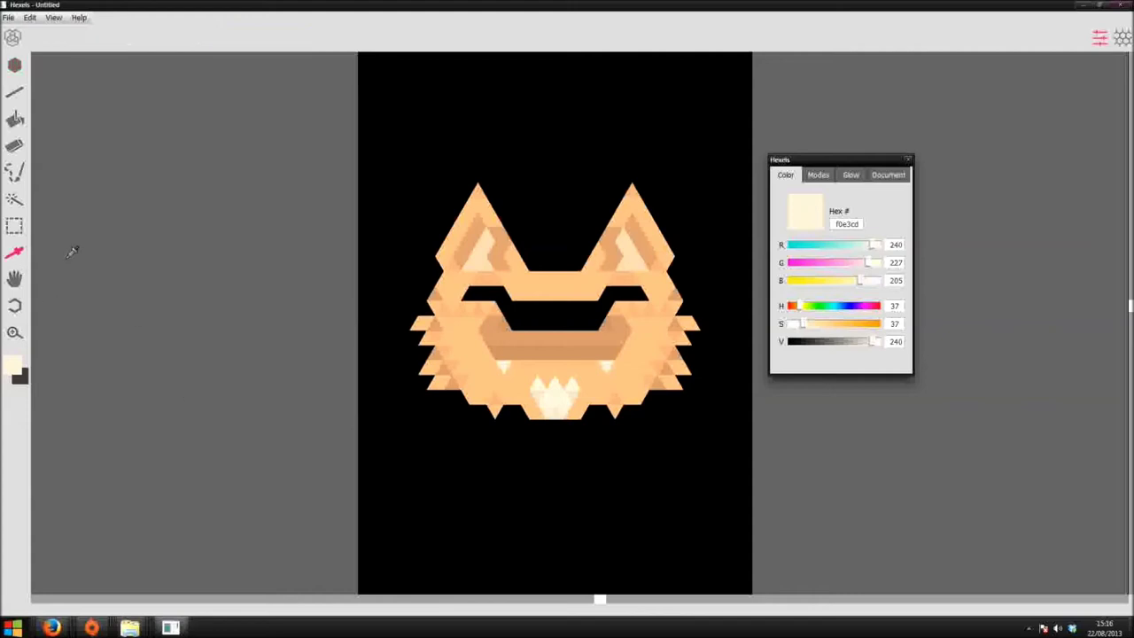
{"action": "left_click", "coordinate": [500, 344]}
{"action": "left_click", "coordinate": [13, 365]}
{"action": "left_click", "coordinate": [708, 240]}
{"action": "left_click", "coordinate": [641, 412]}
{"action": "left_click", "coordinate": [14, 65]}
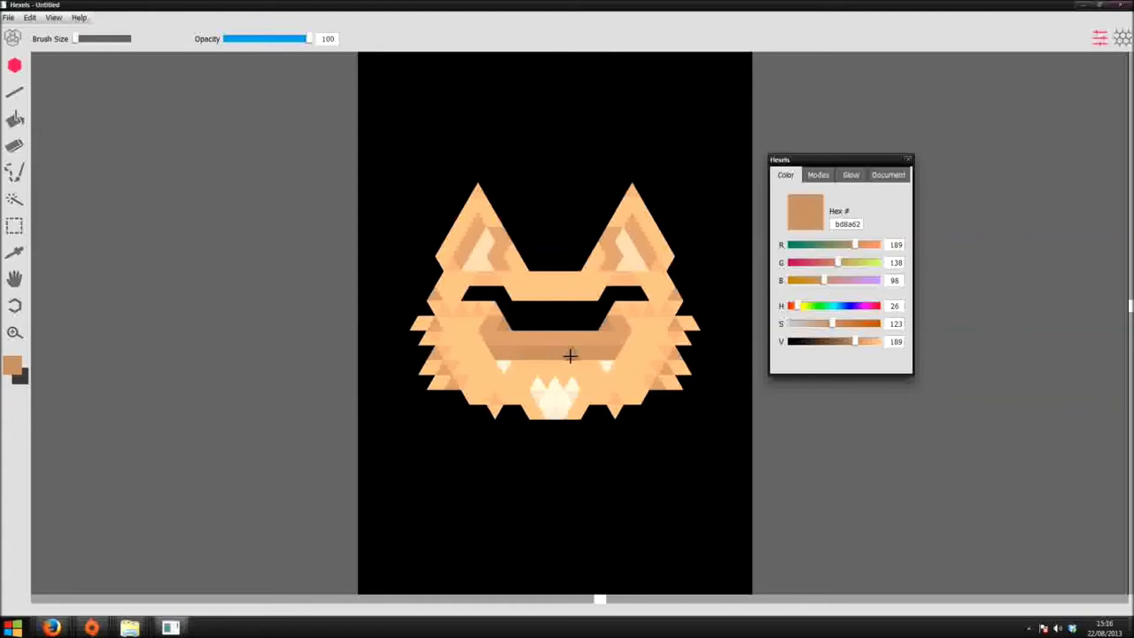
Paint progressively darker brown triangles at the center of the muzzle band's lower row, down to a37654
{"action": "left_click", "coordinate": [13, 366]}
{"action": "left_click", "coordinate": [707, 244]}
{"action": "left_click", "coordinate": [641, 413]}
{"action": "left_click_drag", "start_coordinate": [539, 352], "coordinate": [570, 353]}
{"action": "left_click", "coordinate": [12, 366]}
{"action": "left_click", "coordinate": [707, 252]}
{"action": "left_click", "coordinate": [640, 410]}
{"action": "left_click", "coordinate": [556, 353]}
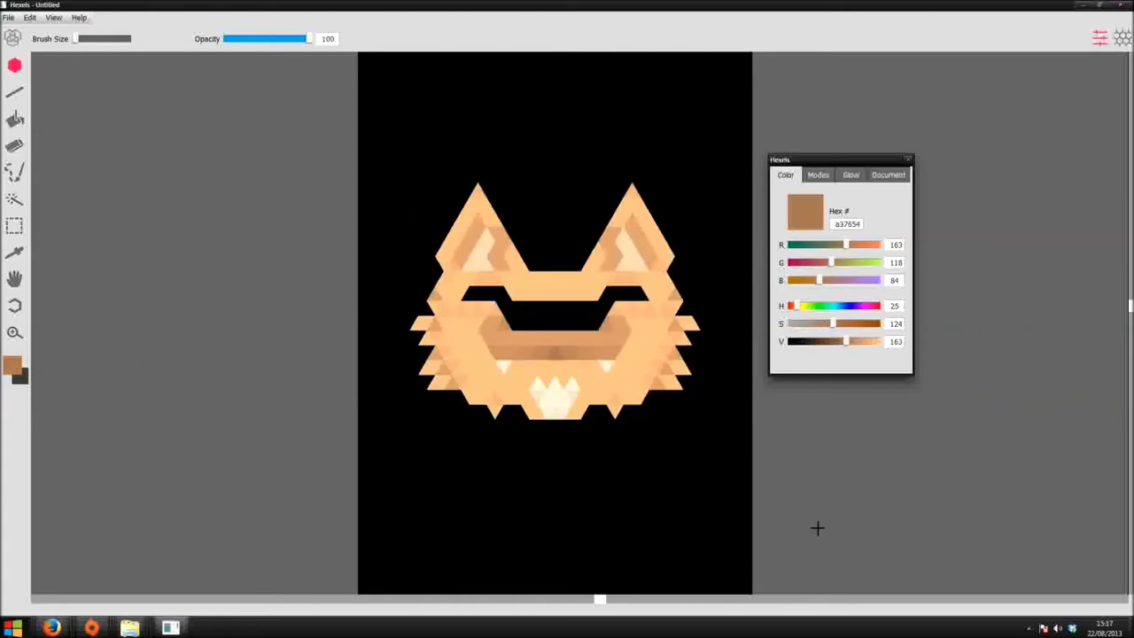
Adjust the face's tan to f5b179 and scatter triangles of it across the cheeks and lower face for texture
{"action": "left_click", "coordinate": [14, 254]}
{"action": "left_click", "coordinate": [451, 324]}
{"action": "left_click", "coordinate": [14, 366]}
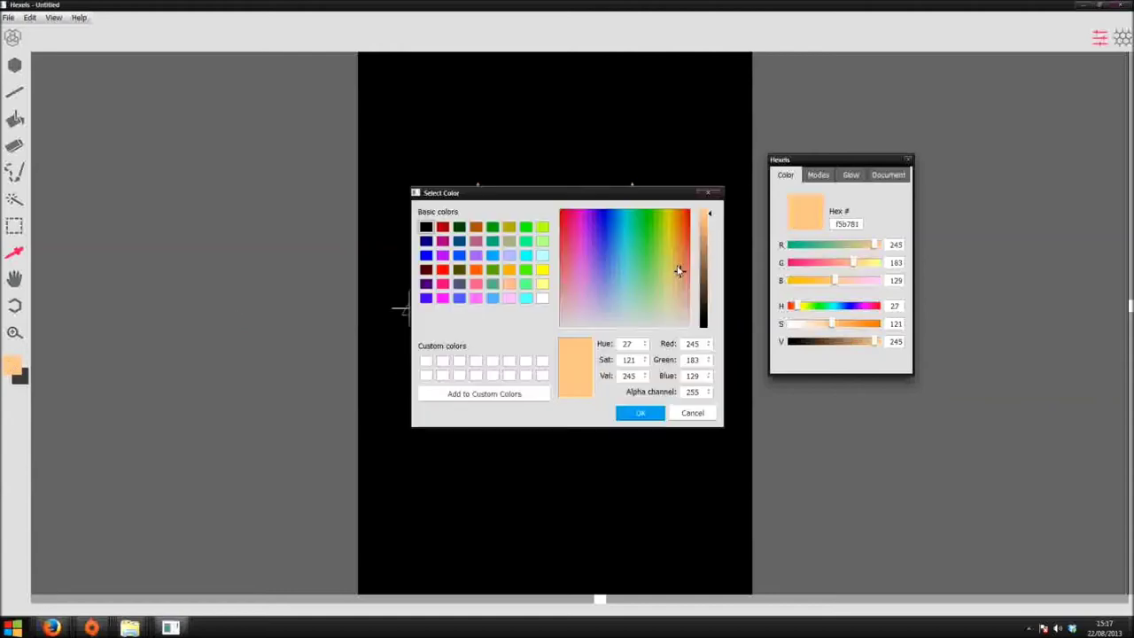
{"action": "left_click", "coordinate": [639, 412]}
{"action": "left_click", "coordinate": [16, 66]}
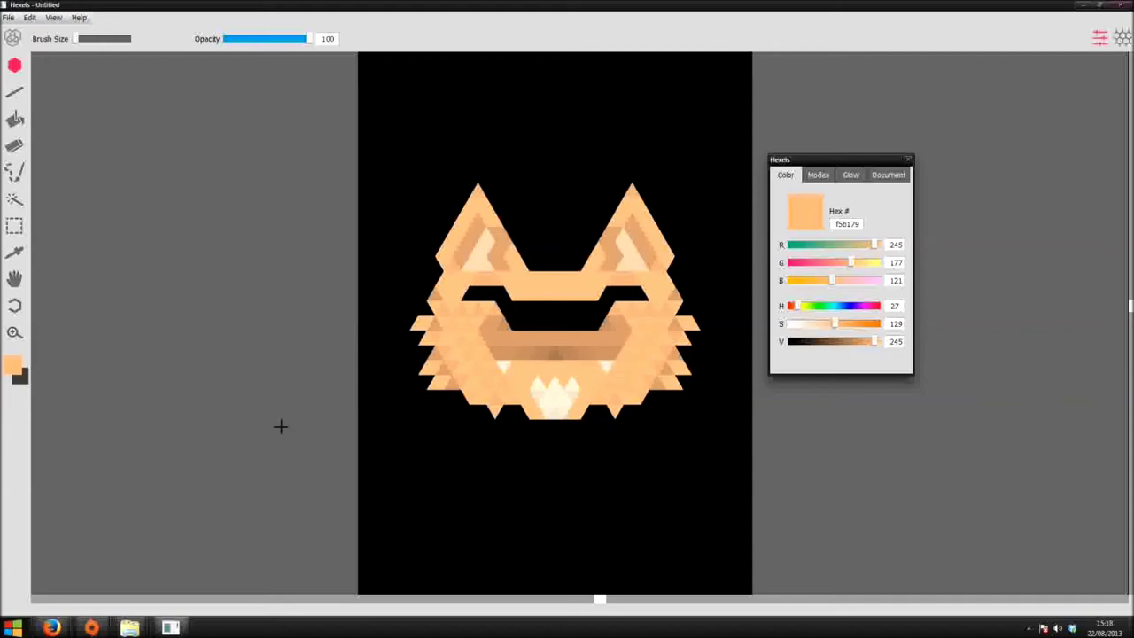
Sample the face's tan, lighten it to ffc190 and dot triangles of it among the cheek fur
{"action": "left_click", "coordinate": [13, 364]}
{"action": "left_click_drag", "start_coordinate": [502, 190], "coordinate": [619, 253]}
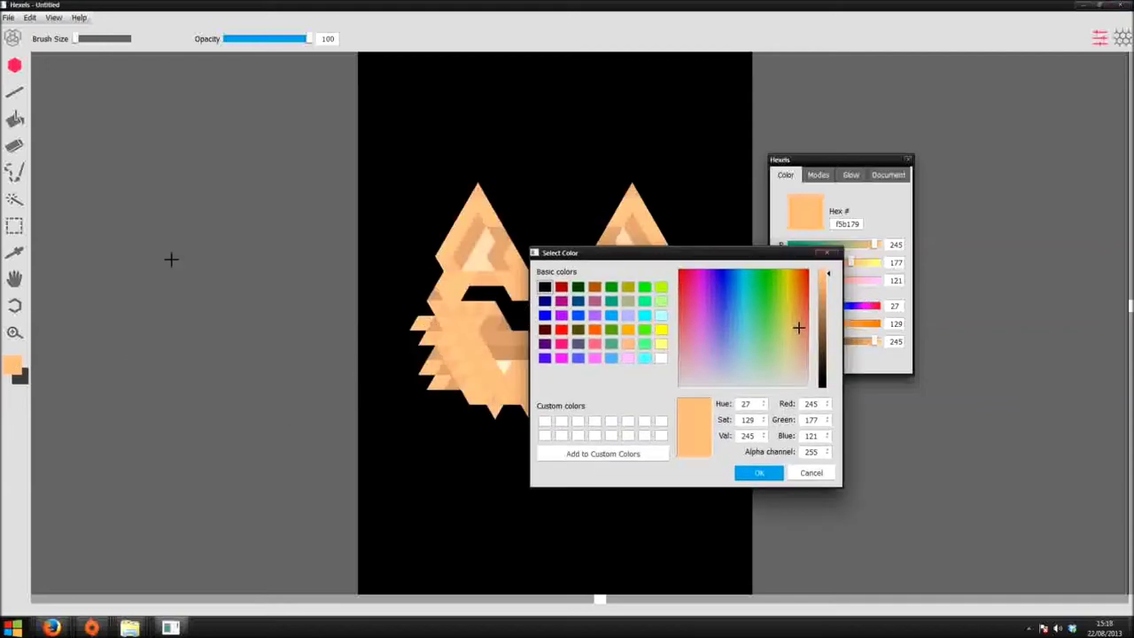
{"action": "left_click", "coordinate": [15, 253]}
{"action": "left_click", "coordinate": [875, 343]}
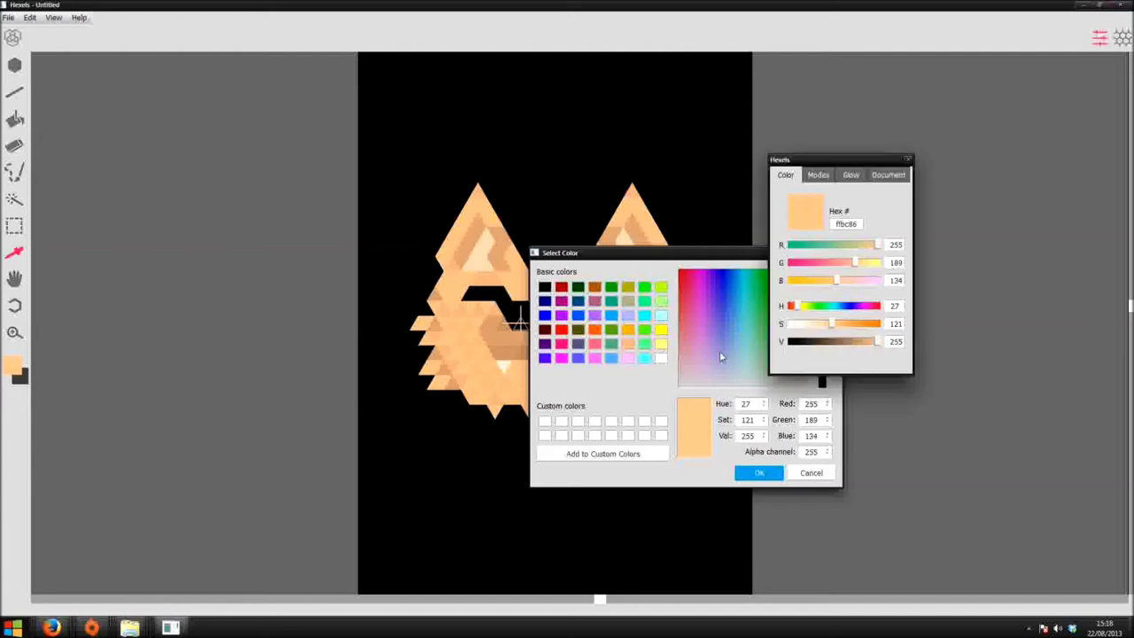
{"action": "left_click_drag", "start_coordinate": [833, 328], "coordinate": [829, 327]}
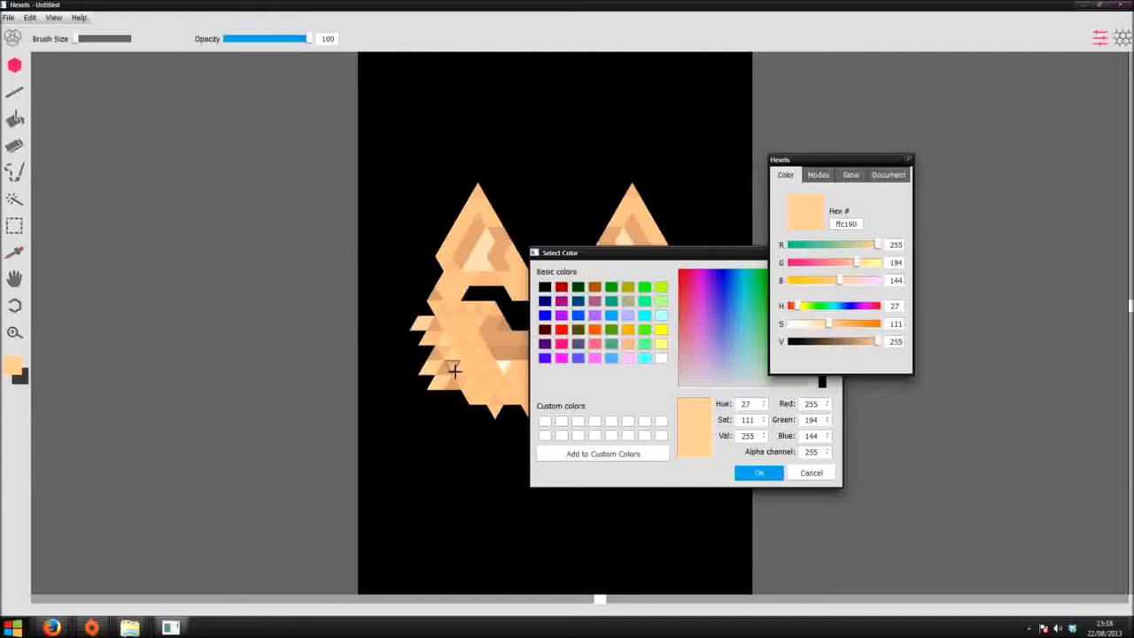
{"action": "left_click_drag", "start_coordinate": [644, 255], "coordinate": [182, 174]}
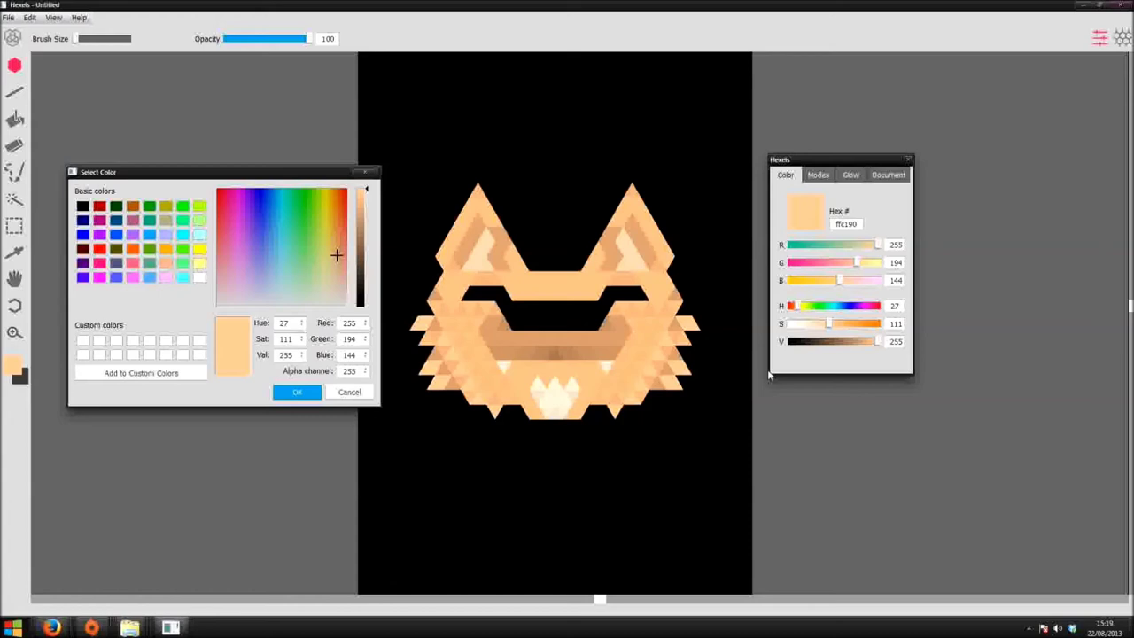
Sample the darker tan d49d6f from the face's edge and paint a triangle at each eye's outer corner
{"action": "left_click", "coordinate": [16, 252]}
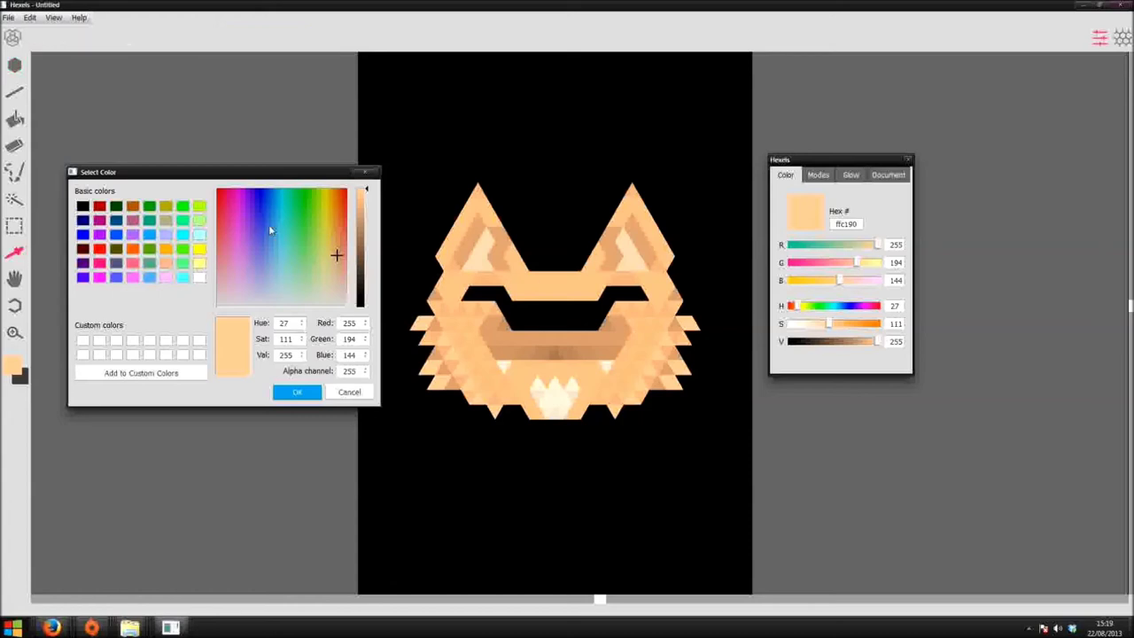
{"action": "left_click", "coordinate": [435, 296]}
{"action": "left_click", "coordinate": [14, 65]}
{"action": "left_click", "coordinate": [458, 294]}
{"action": "left_click", "coordinate": [650, 295]}
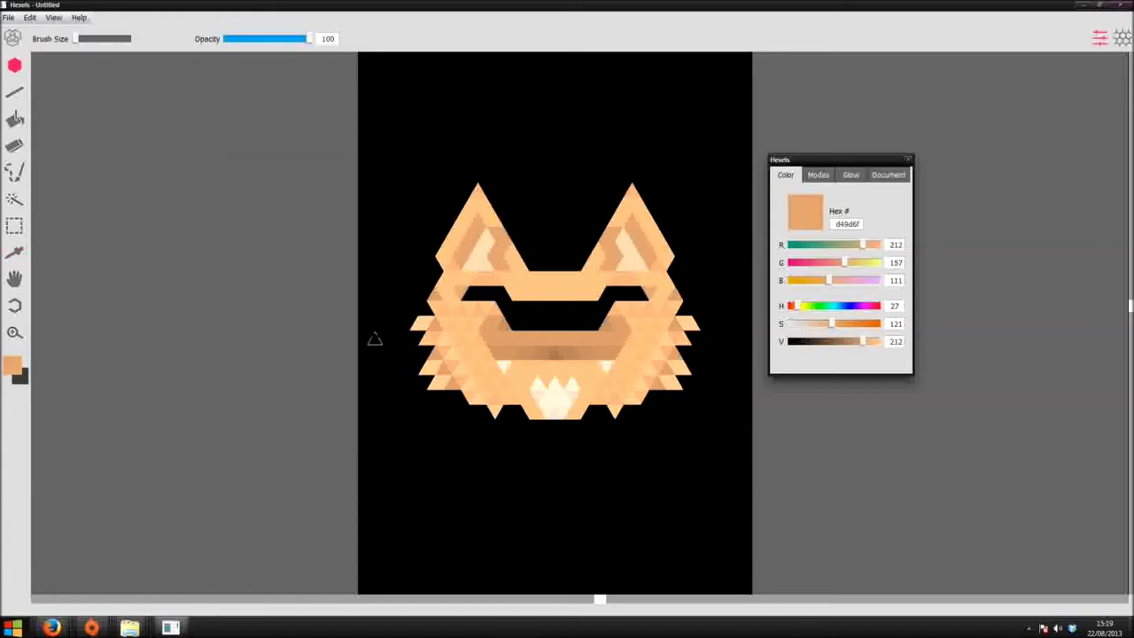
Shade the row just beneath the muzzle band with tans sampled there and darkened to e1a676 and e7ab79
{"action": "left_click", "coordinate": [14, 255]}
{"action": "left_click", "coordinate": [518, 363]}
{"action": "left_click", "coordinate": [12, 366]}
{"action": "left_click", "coordinate": [707, 227]}
{"action": "left_click", "coordinate": [641, 413]}
{"action": "left_click", "coordinate": [15, 65]}
{"action": "left_click_drag", "start_coordinate": [512, 368], "coordinate": [602, 368]}
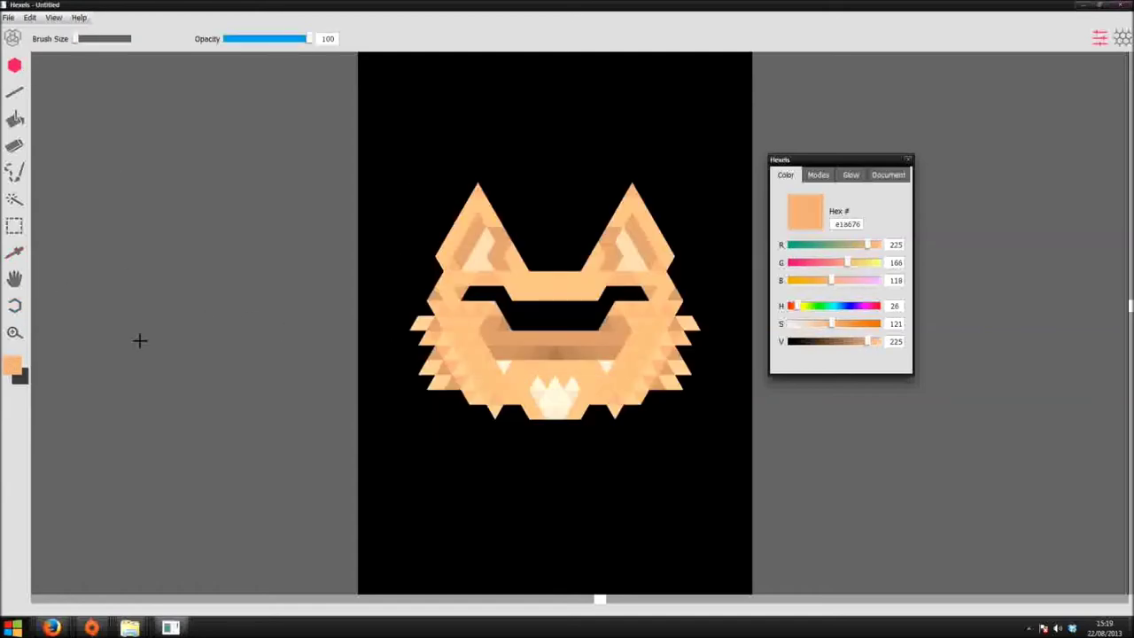
{"action": "key", "text": "i"}
{"action": "left_click", "coordinate": [519, 363]}
{"action": "left_click", "coordinate": [649, 416]}
{"action": "left_click_drag", "start_coordinate": [507, 364], "coordinate": [594, 365]}
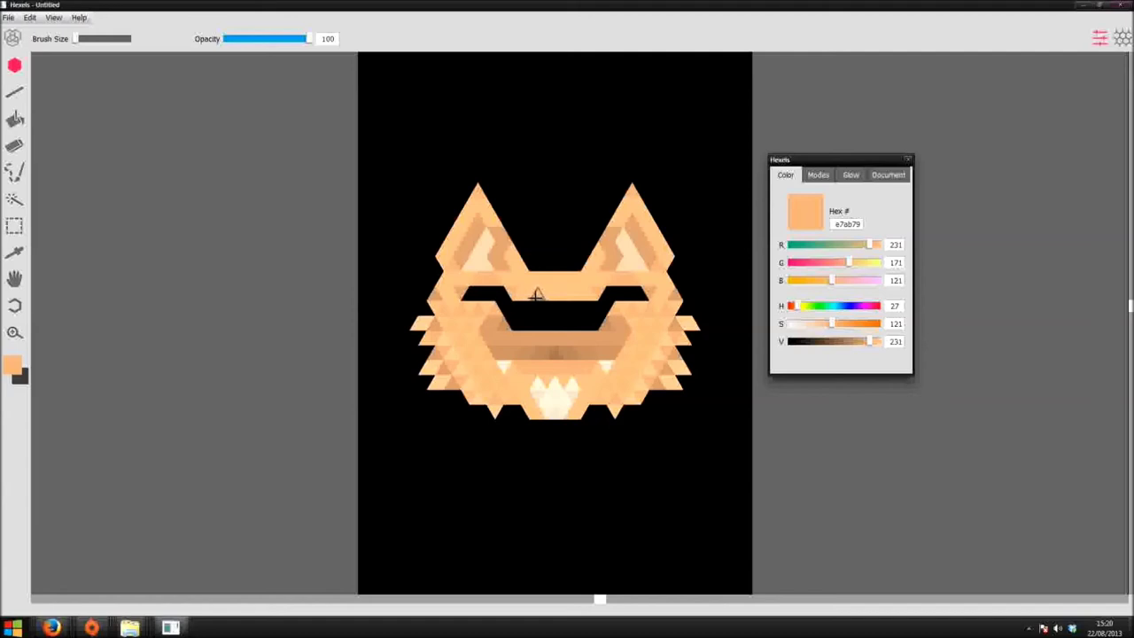
Paint progressively darker tan triangles at the center of the nose bridge, using dca374 and ca956a
{"action": "key", "text": "i"}
{"action": "left_click", "coordinate": [457, 319]}
{"action": "left_click", "coordinate": [642, 415]}
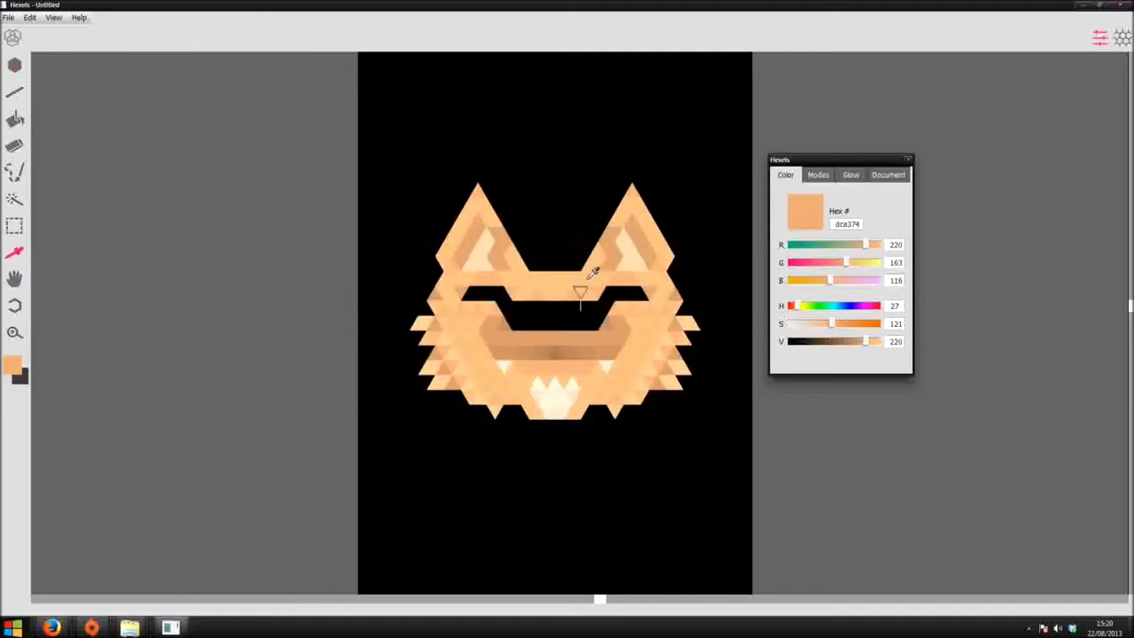
{"action": "left_click_drag", "start_coordinate": [541, 296], "coordinate": [563, 293]}
{"action": "left_click", "coordinate": [12, 365]}
{"action": "left_click", "coordinate": [709, 233]}
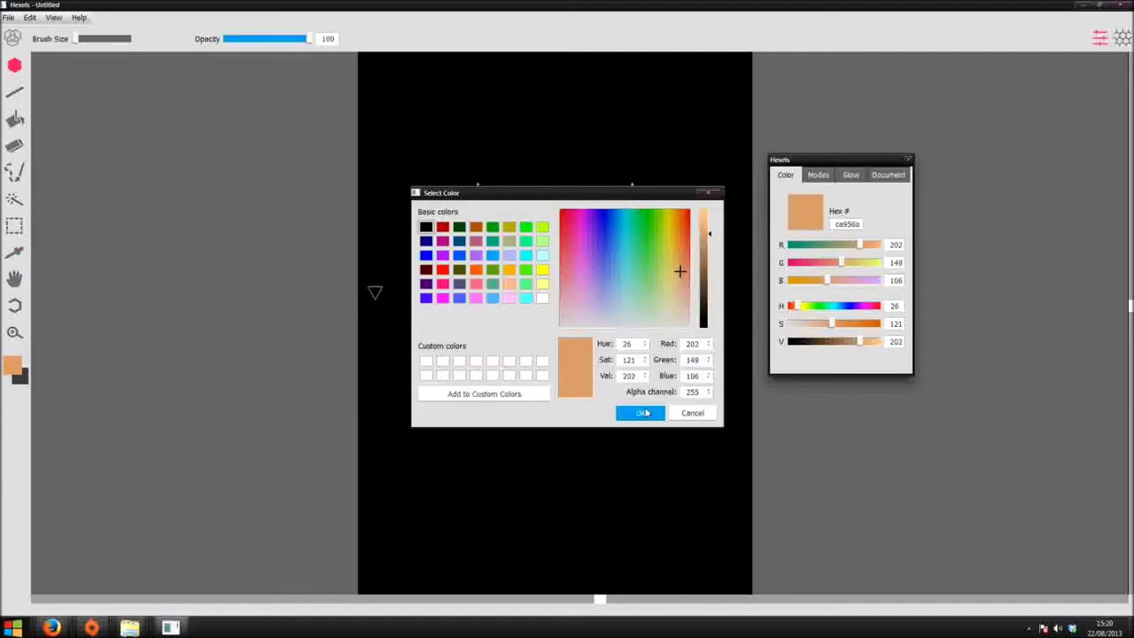
{"action": "left_click", "coordinate": [642, 413]}
{"action": "left_click", "coordinate": [555, 293]}
Switch the paint color to white and color the tip of each ear
{"action": "key", "text": "i"}
{"action": "left_click", "coordinate": [535, 295]}
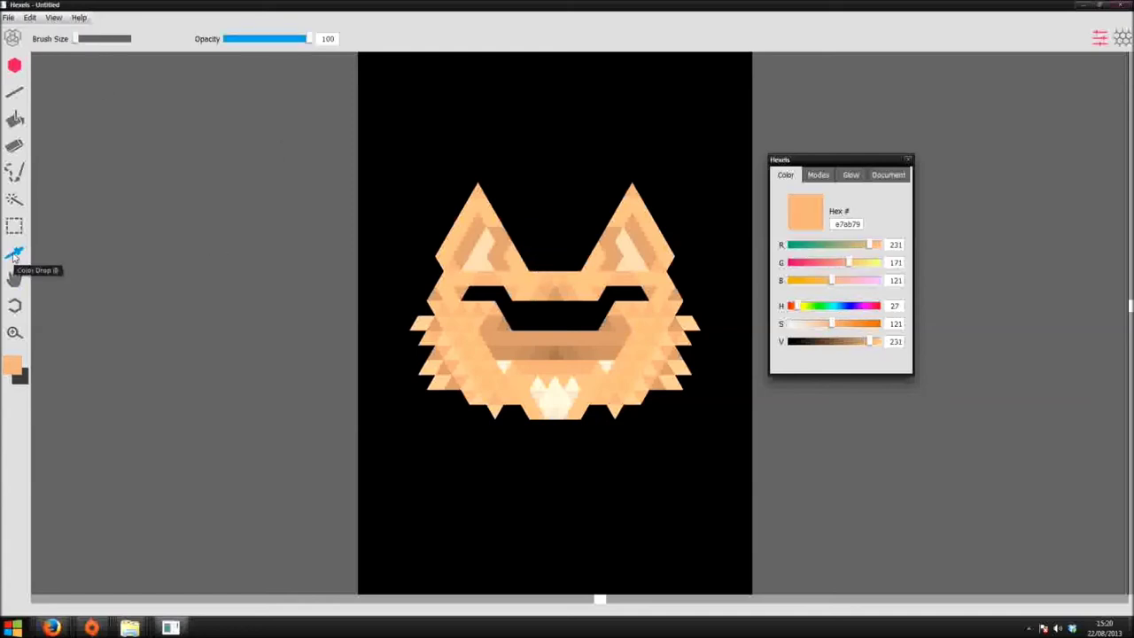
{"action": "left_click", "coordinate": [13, 365]}
{"action": "left_click_drag", "start_coordinate": [537, 193], "coordinate": [826, 117]}
{"action": "left_click", "coordinate": [14, 254]}
{"action": "left_click", "coordinate": [451, 306]}
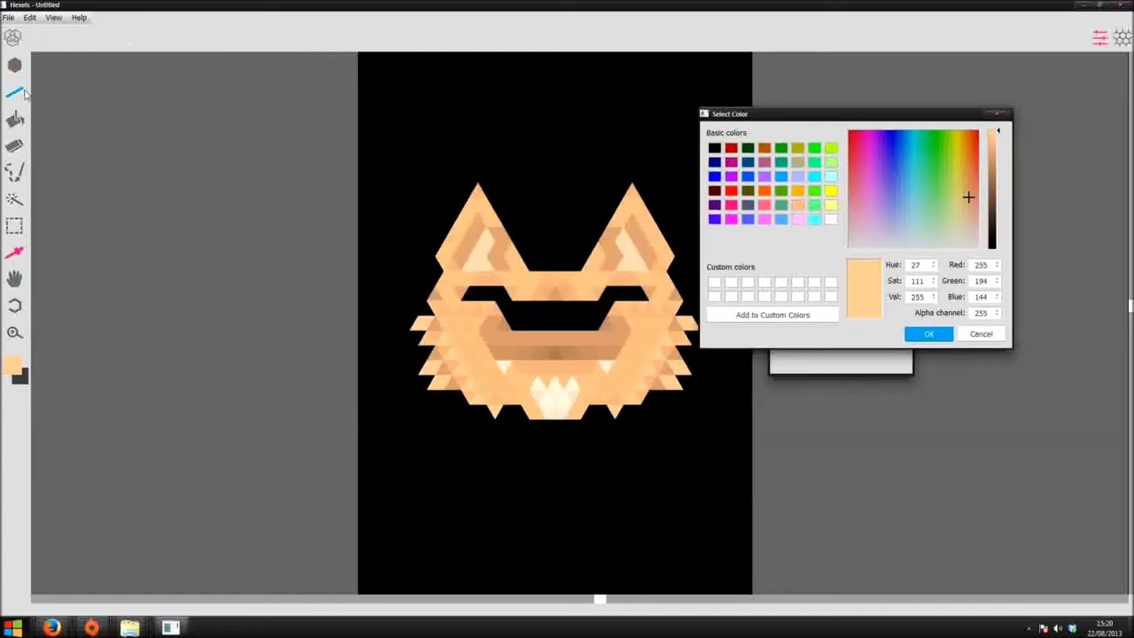
{"action": "left_click", "coordinate": [833, 220]}
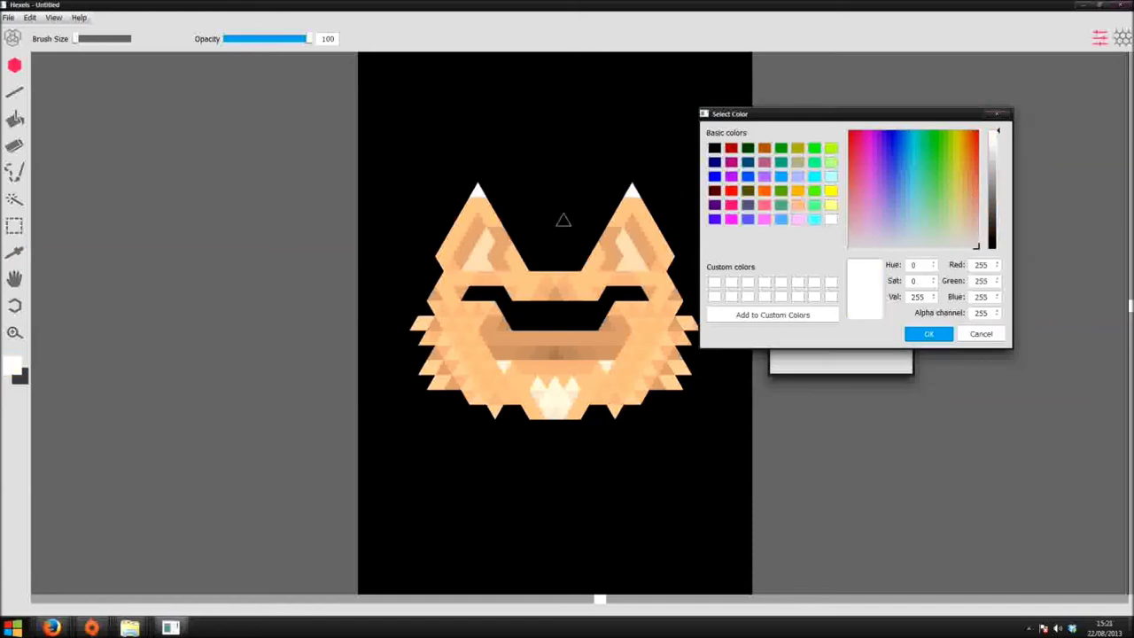
Sample tan from the ear and shade the brow row between the ears with ebae7b
{"action": "left_click", "coordinate": [16, 253]}
{"action": "left_click", "coordinate": [468, 214]}
{"action": "left_click", "coordinate": [928, 334]}
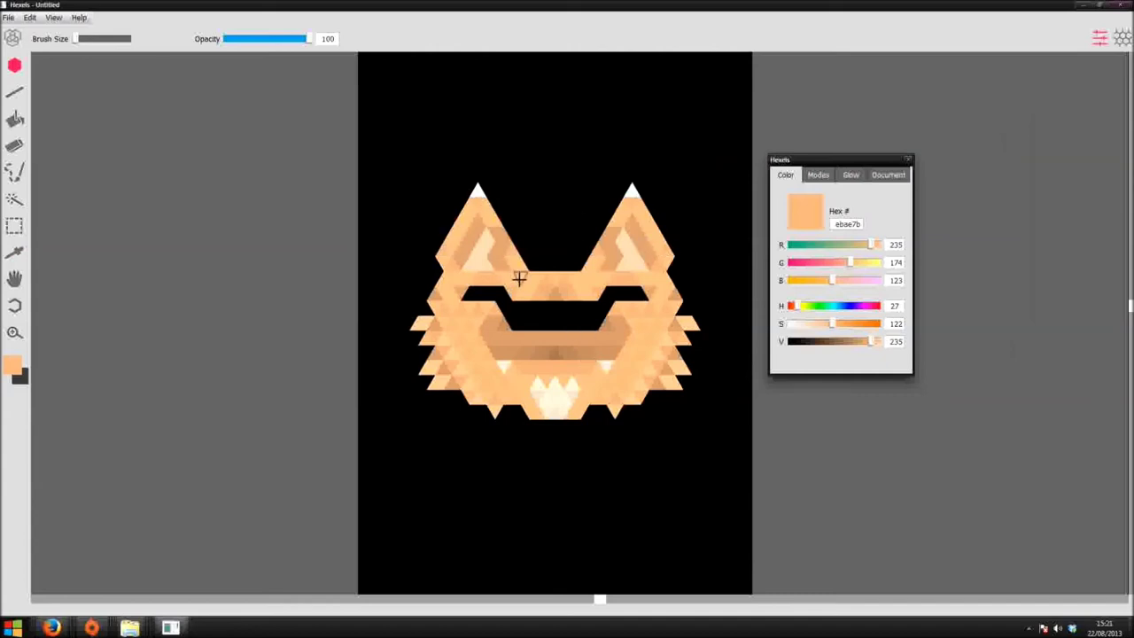
{"action": "left_click_drag", "start_coordinate": [527, 280], "coordinate": [599, 281]}
Add one f5b781 triangle at the center of the forehead's upper edge and one beneath the chin
{"action": "left_click", "coordinate": [14, 253]}
{"action": "left_click", "coordinate": [435, 308]}
{"action": "left_click", "coordinate": [558, 422]}
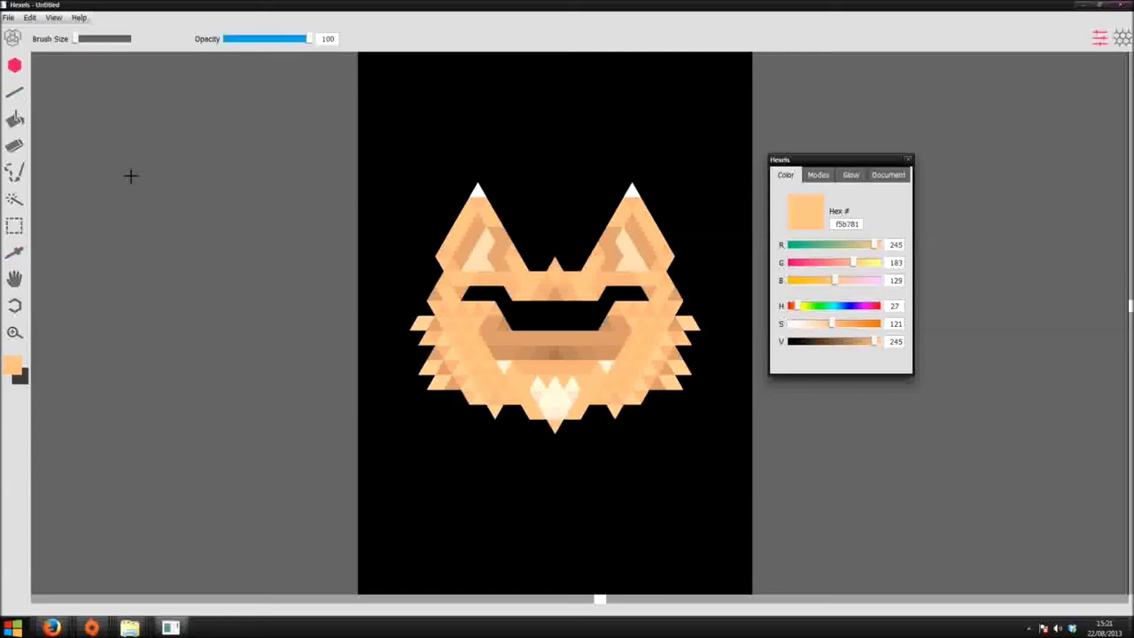
Sample the tan e7ab79 and fill the inner eye corners to separate the eyes from the nose opening
{"action": "left_click", "coordinate": [11, 252]}
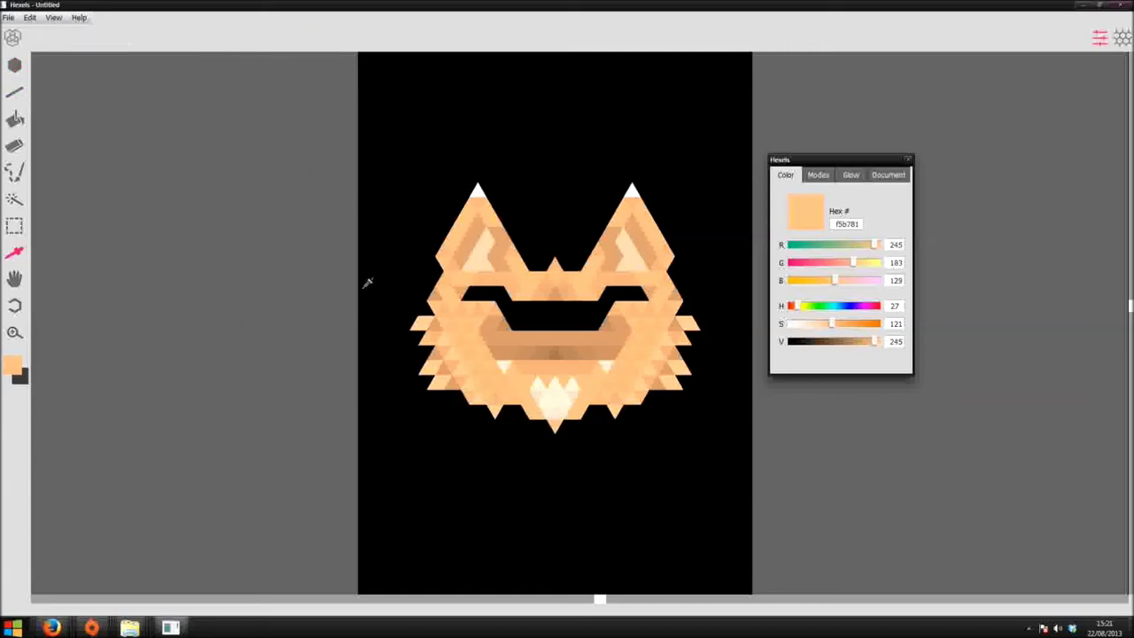
{"action": "left_click", "coordinate": [495, 308]}
{"action": "left_click", "coordinate": [14, 65]}
{"action": "left_click", "coordinate": [505, 296]}
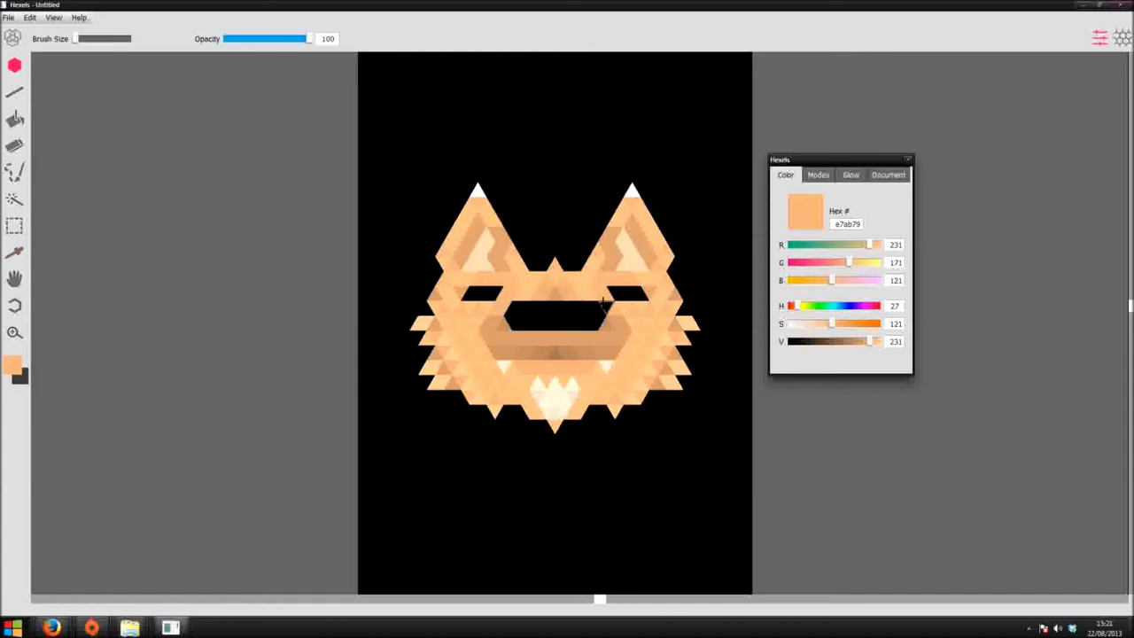
Set the paint color to dark grey 2b2b2b and fill the nose, leaving two black nostril triangles
{"action": "left_click", "coordinate": [16, 367]}
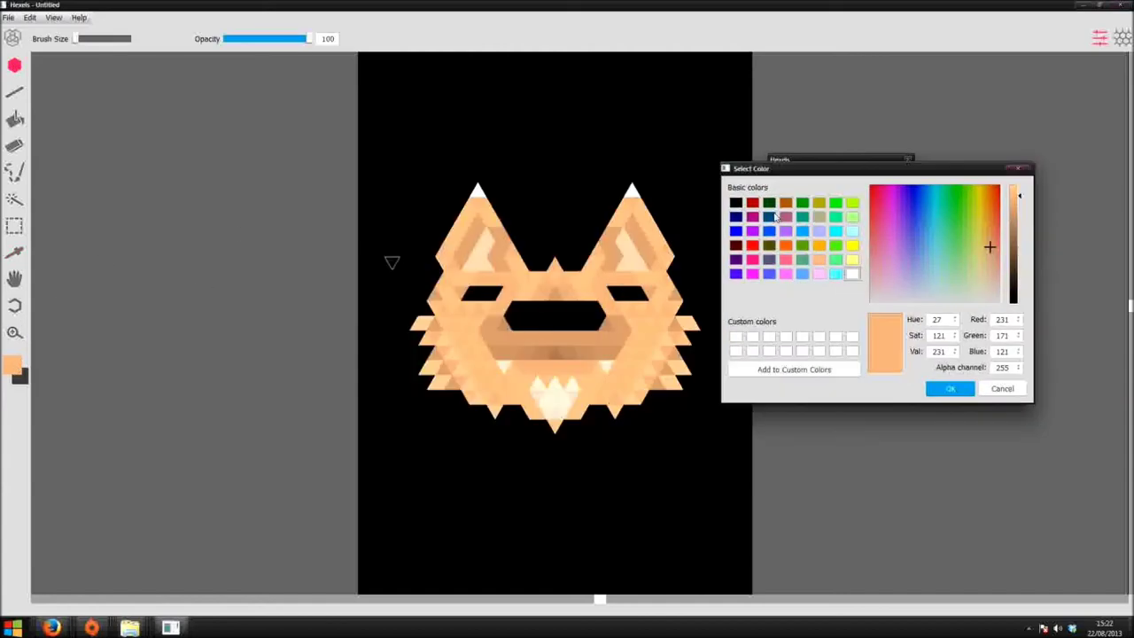
{"action": "left_click", "coordinate": [1016, 284]}
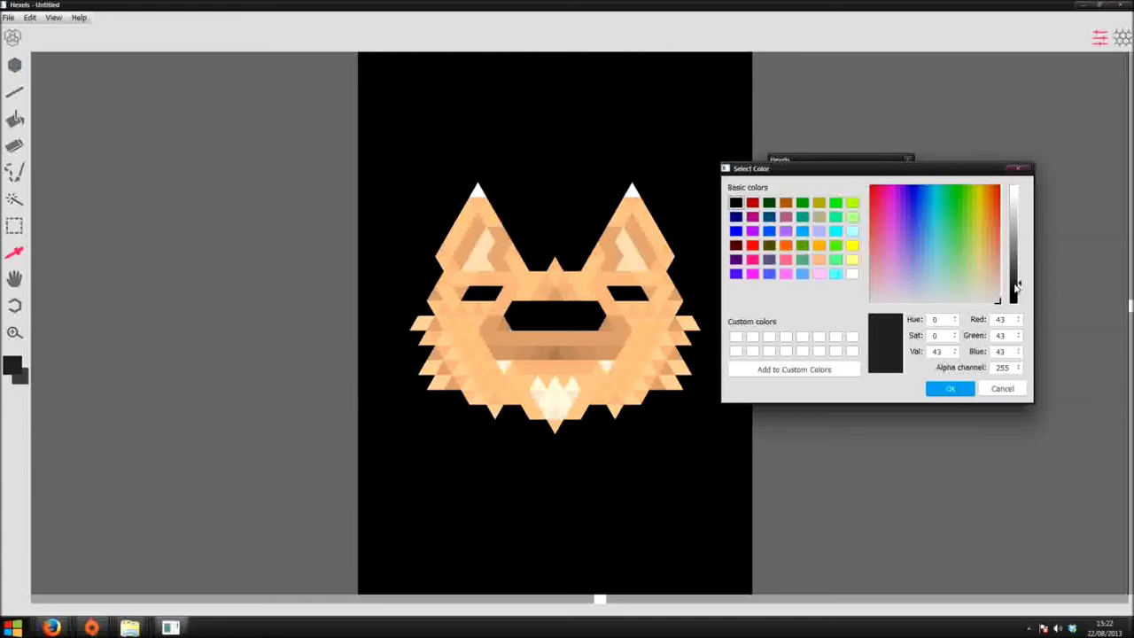
{"action": "left_click", "coordinate": [950, 389]}
{"action": "left_click", "coordinate": [15, 66]}
{"action": "mouse_move", "coordinate": [514, 309]}
{"action": "left_mouse_down"}
{"action": "mouse_move", "coordinate": [590, 305]}
{"action": "mouse_move", "coordinate": [598, 317]}
{"action": "mouse_move", "coordinate": [521, 325]}
{"action": "mouse_move", "coordinate": [573, 325]}
{"action": "left_mouse_up"}
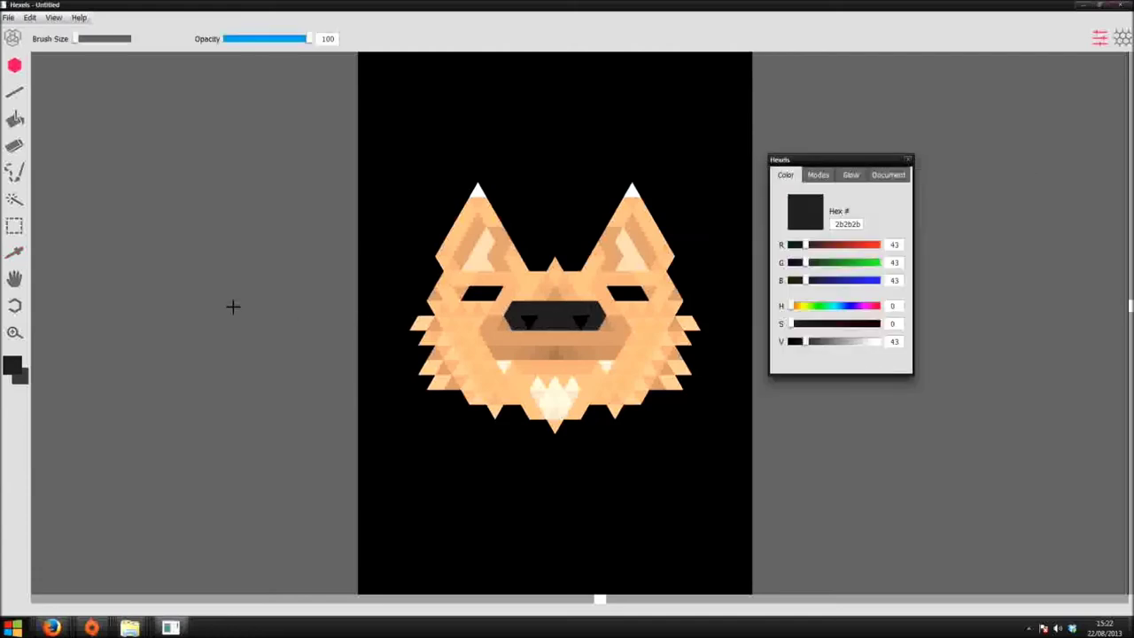
Extend the muzzle one row downward with sampled brown adjusted to ba8861 and af805b, darker toward the center
{"action": "left_click", "coordinate": [15, 253]}
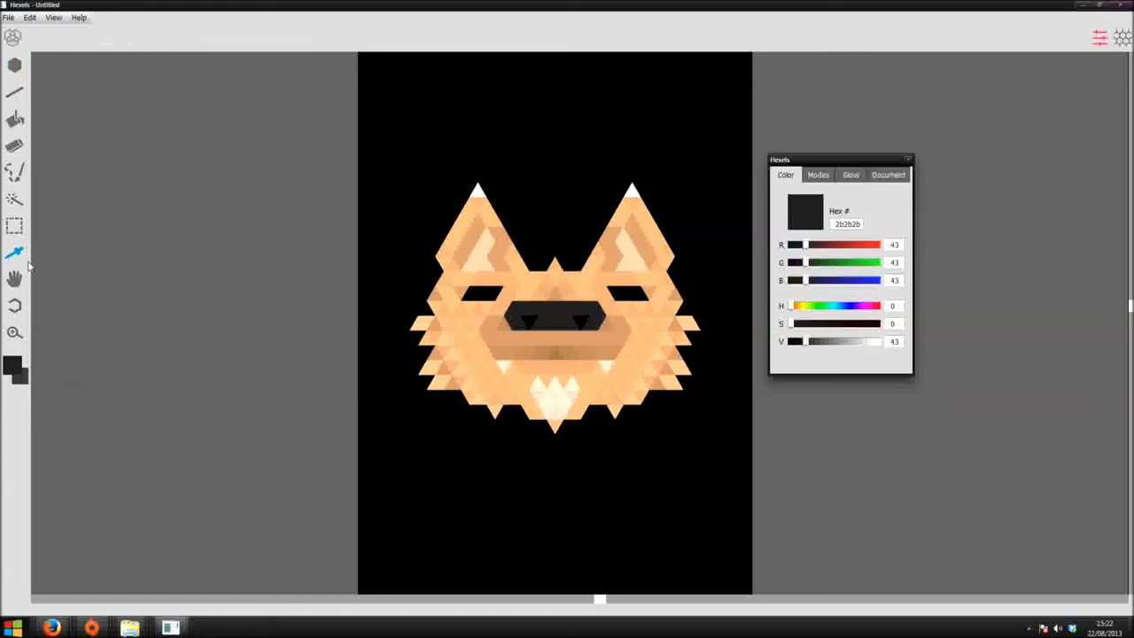
{"action": "left_click", "coordinate": [520, 349]}
{"action": "left_click", "coordinate": [9, 369]}
{"action": "left_click", "coordinate": [709, 241]}
{"action": "left_click", "coordinate": [656, 412]}
{"action": "left_click", "coordinate": [15, 66]}
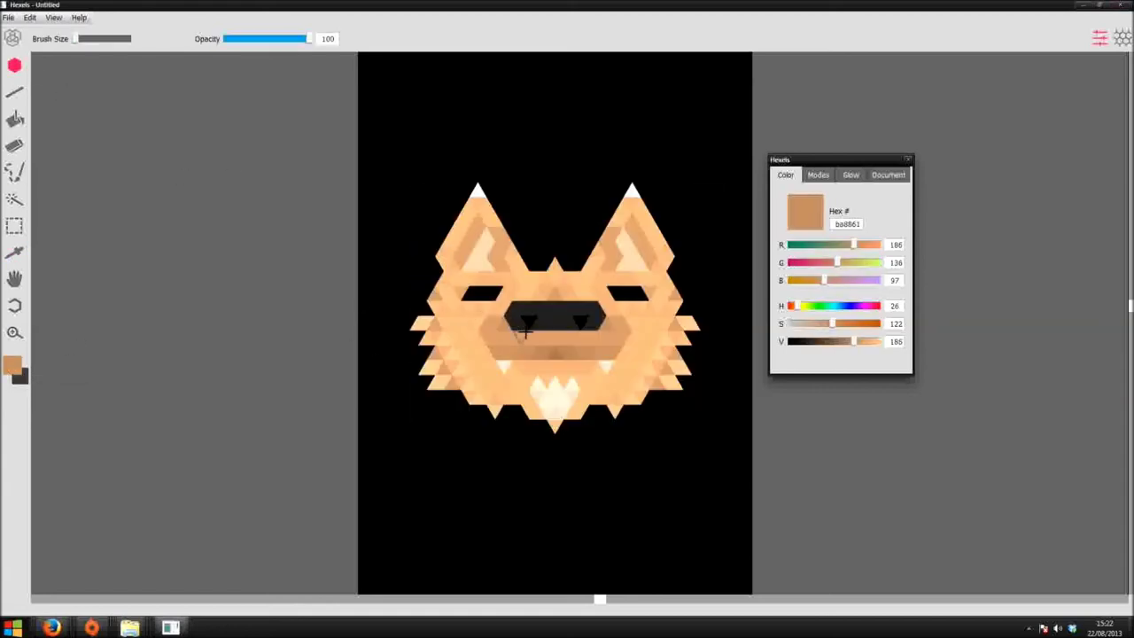
{"action": "left_click_drag", "start_coordinate": [524, 366], "coordinate": [539, 363]}
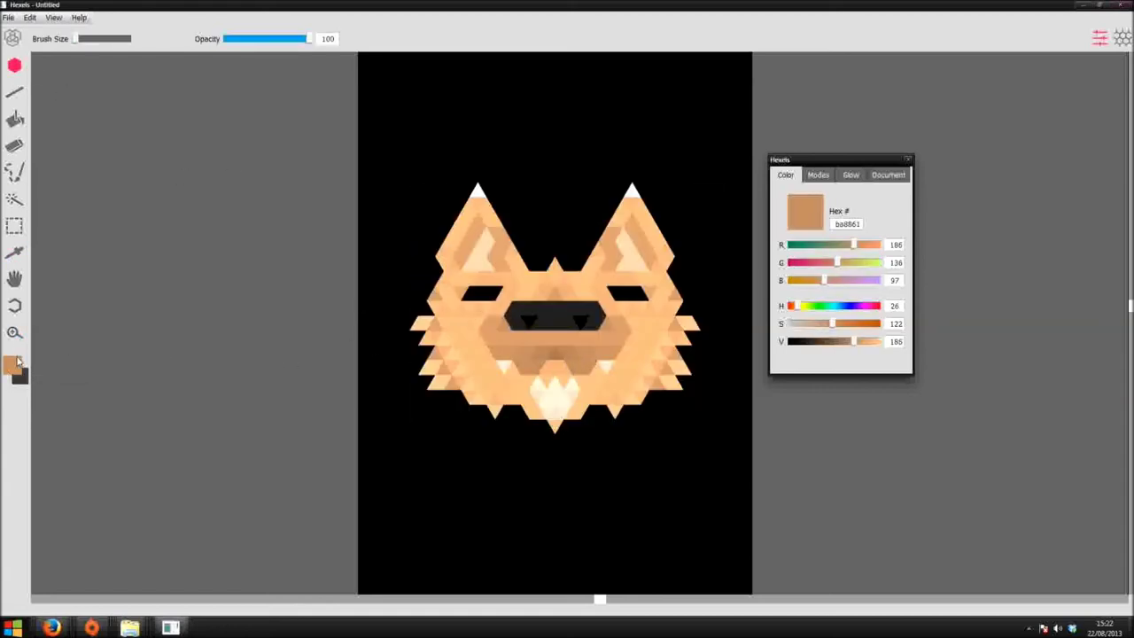
{"action": "left_click", "coordinate": [12, 364]}
{"action": "left_click", "coordinate": [626, 413]}
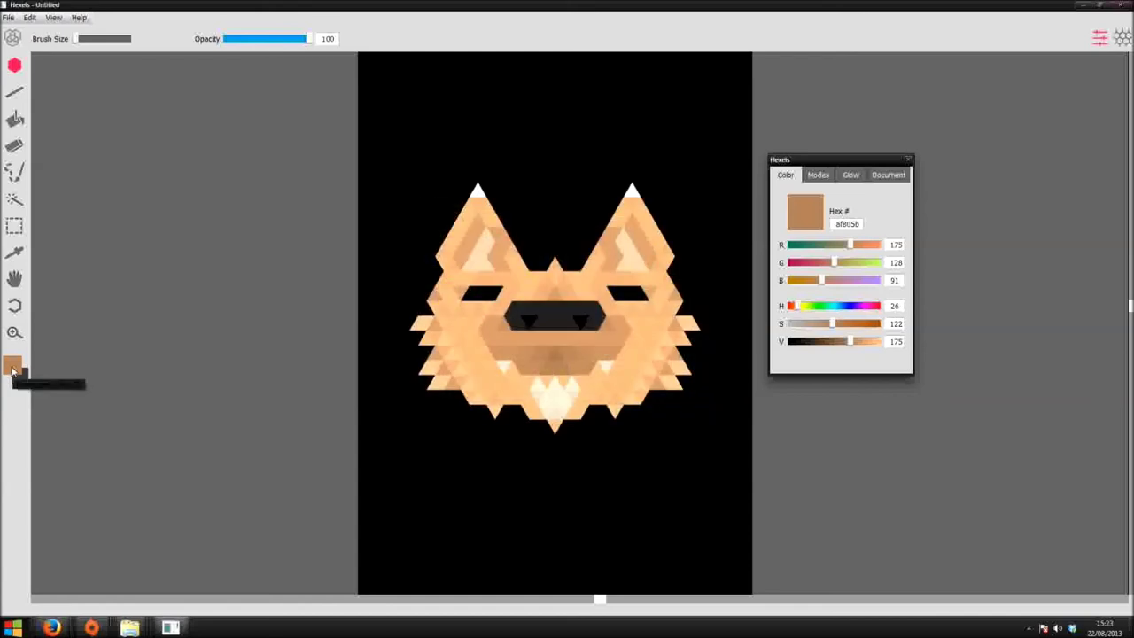
Shift the cream sampled from the inner ear to pinkish fabd9f and paint the lower inner-ear triangles with it
{"action": "left_click", "coordinate": [15, 254]}
{"action": "left_click", "coordinate": [482, 255]}
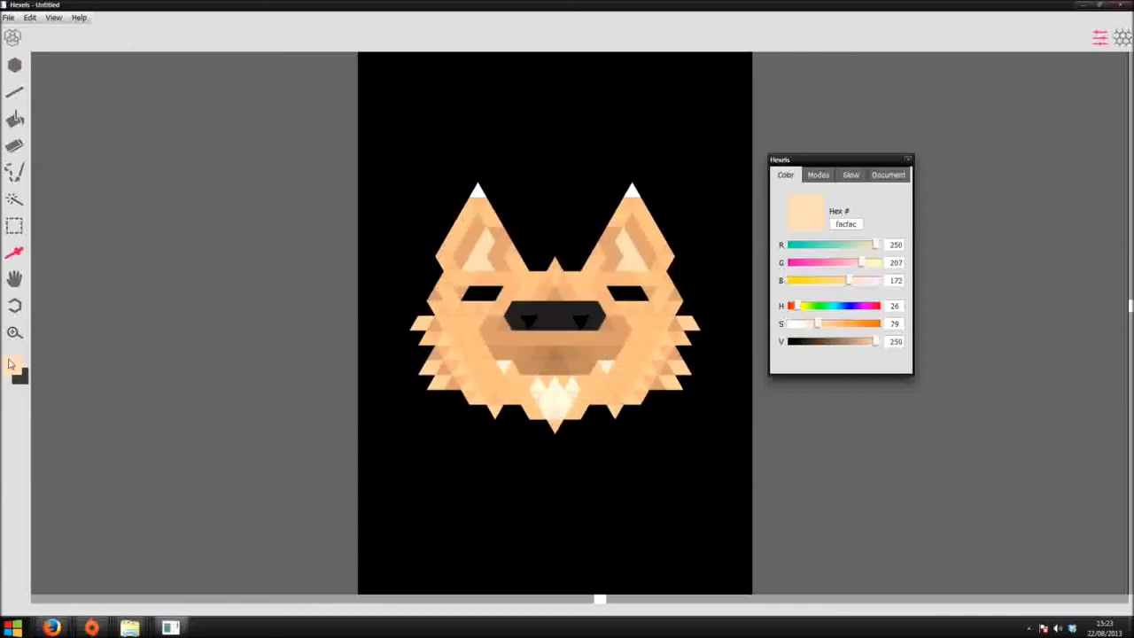
{"action": "left_click", "coordinate": [11, 365]}
{"action": "left_click", "coordinate": [683, 285]}
{"action": "left_click", "coordinate": [640, 413]}
{"action": "left_click", "coordinate": [14, 66]}
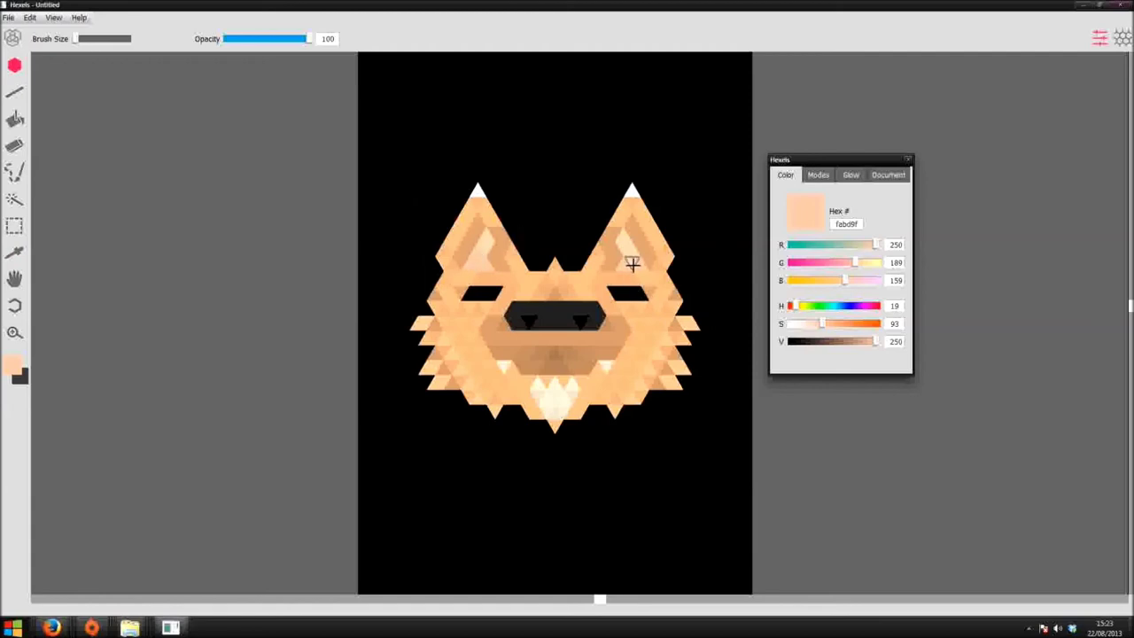
Darken the pink to e5ac92 and paint the upper inner-ear triangles of both ears
{"action": "left_click", "coordinate": [12, 364]}
{"action": "left_click", "coordinate": [703, 221]}
{"action": "left_click", "coordinate": [640, 413]}
{"action": "left_click", "coordinate": [487, 238]}
{"action": "left_click", "coordinate": [624, 244]}
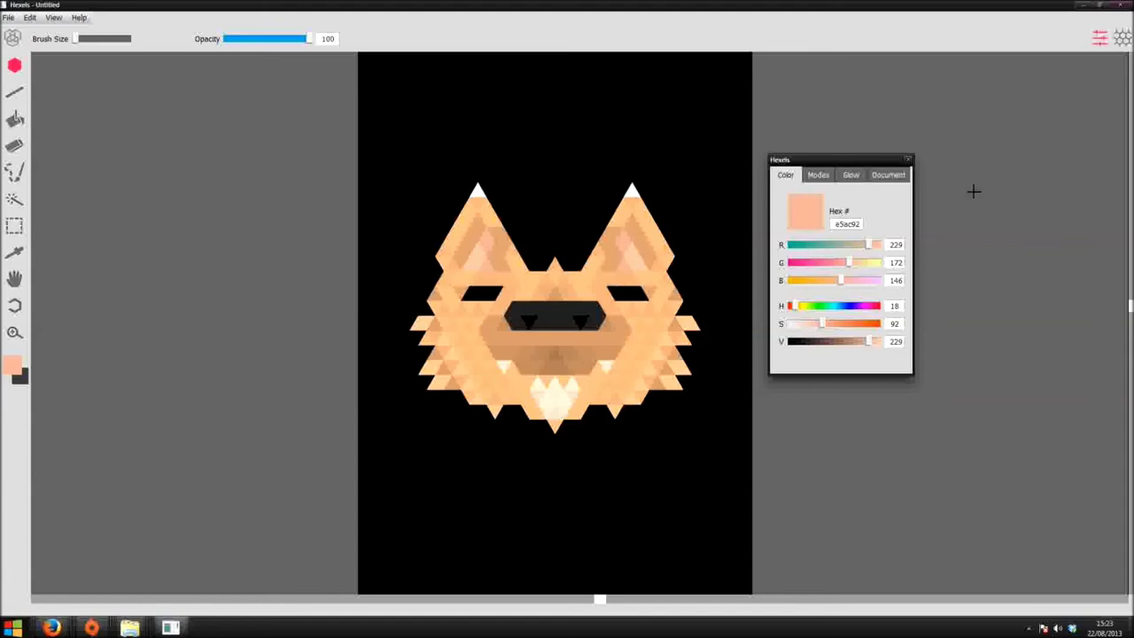
Lighten the grey sampled from the nose to 373737 and paint highlight triangles on the nose
{"action": "left_click", "coordinate": [14, 253]}
{"action": "left_click", "coordinate": [524, 308]}
{"action": "left_click", "coordinate": [12, 364]}
{"action": "left_click_drag", "start_coordinate": [805, 342], "coordinate": [810, 342]}
{"action": "left_click", "coordinate": [640, 413]}
{"action": "left_click", "coordinate": [14, 66]}
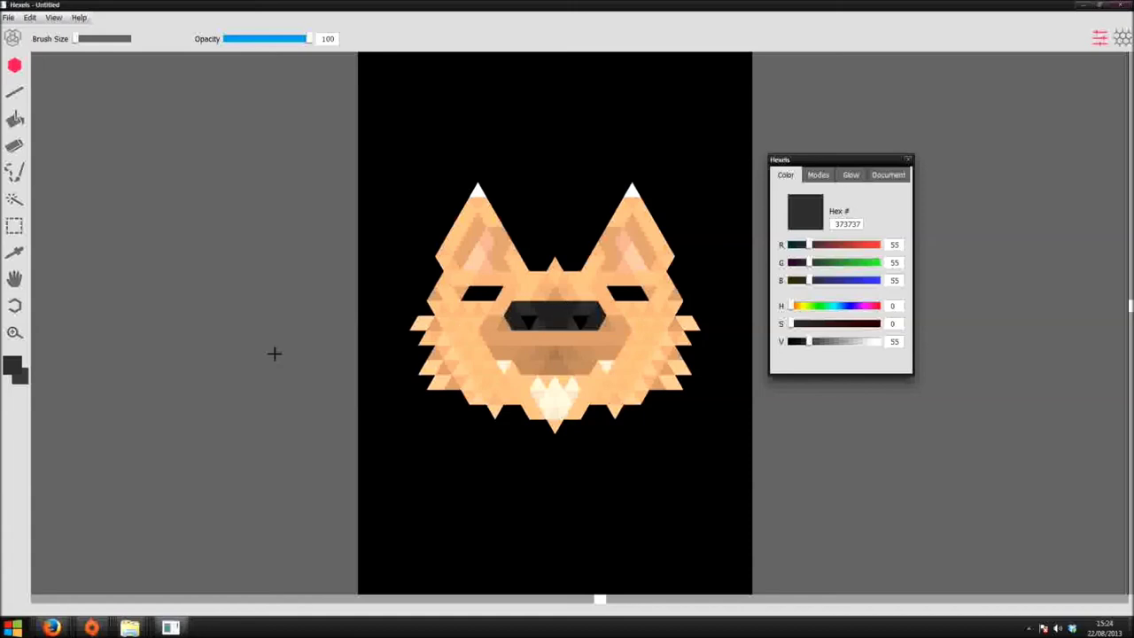
Lighten the grey to 4b4b4b and paint the triangles at the center of the nose
{"action": "left_click", "coordinate": [13, 363]}
{"action": "left_click_drag", "start_coordinate": [709, 307], "coordinate": [709, 296]}
{"action": "left_click", "coordinate": [639, 413]}
{"action": "mouse_move", "coordinate": [539, 302]}
{"action": "left_mouse_down"}
{"action": "mouse_move", "coordinate": [572, 307]}
{"action": "mouse_move", "coordinate": [553, 325]}
{"action": "left_mouse_up"}
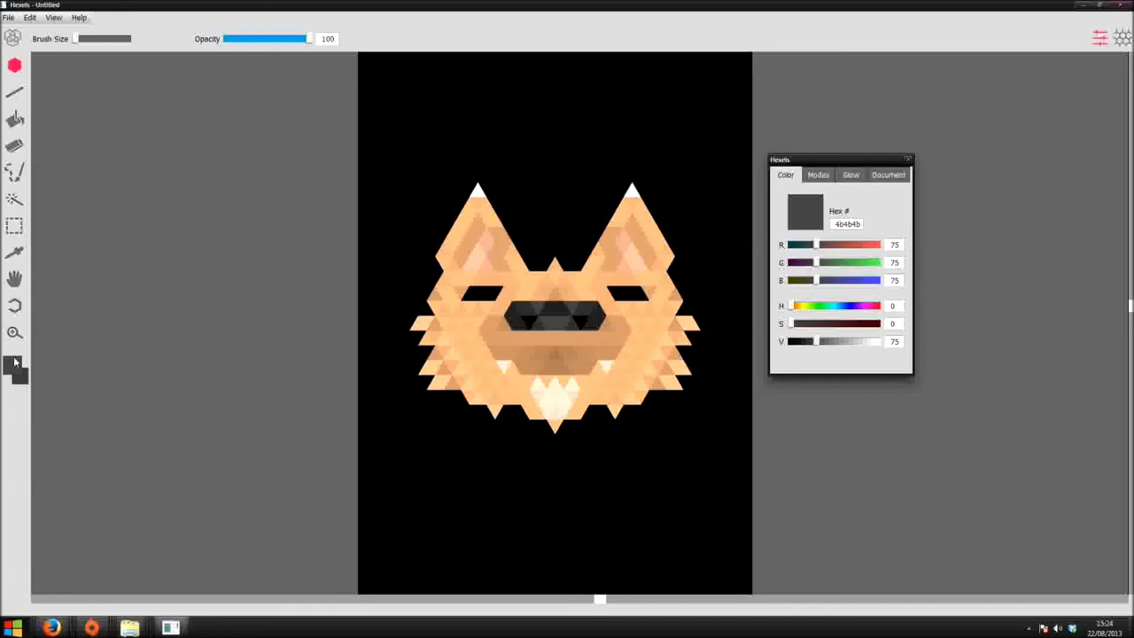
Resample the grey 373737 from the nose and repaint triangles along the nose's upper center
{"action": "key", "text": "i"}
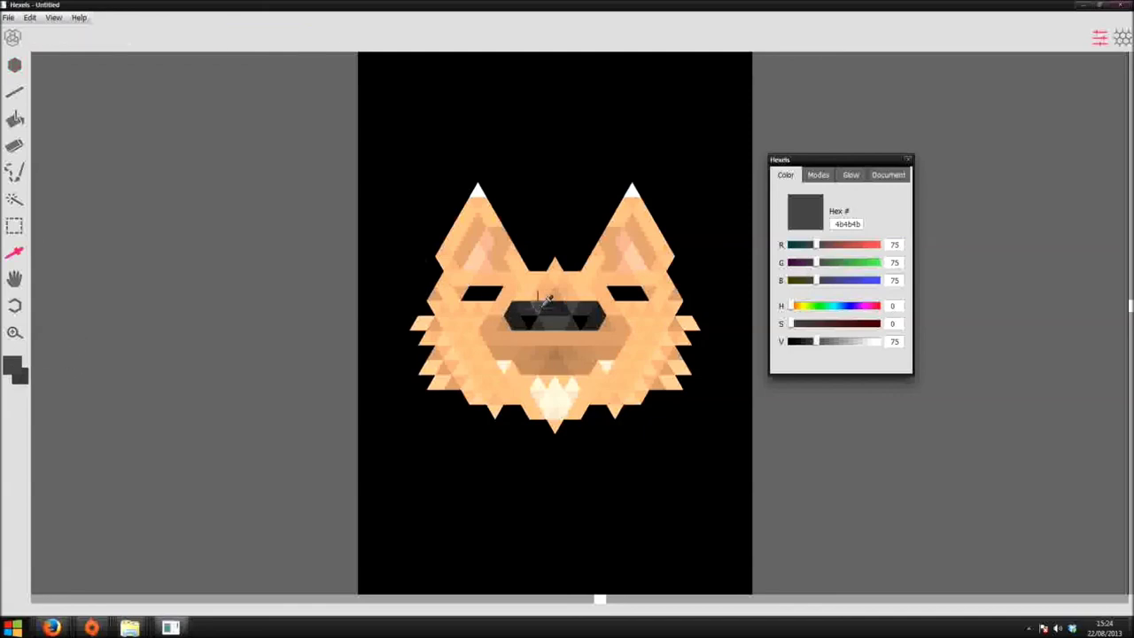
{"action": "key", "text": "b"}
{"action": "left_click", "coordinate": [11, 260]}
{"action": "left_click", "coordinate": [532, 311]}
{"action": "left_click", "coordinate": [15, 67]}
{"action": "left_click_drag", "start_coordinate": [547, 309], "coordinate": [572, 306]}
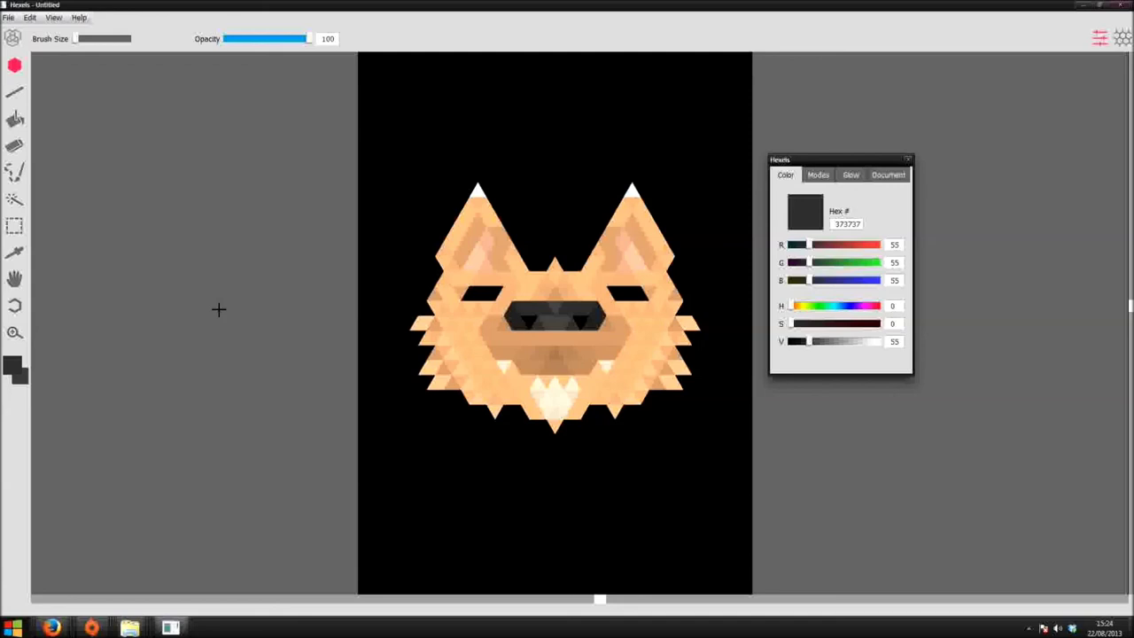
Lighten the tan sampled beside the nose to dca174 and resample ce986c from the muzzle's side for further shading
{"action": "left_click", "coordinate": [14, 254]}
{"action": "left_click", "coordinate": [618, 312]}
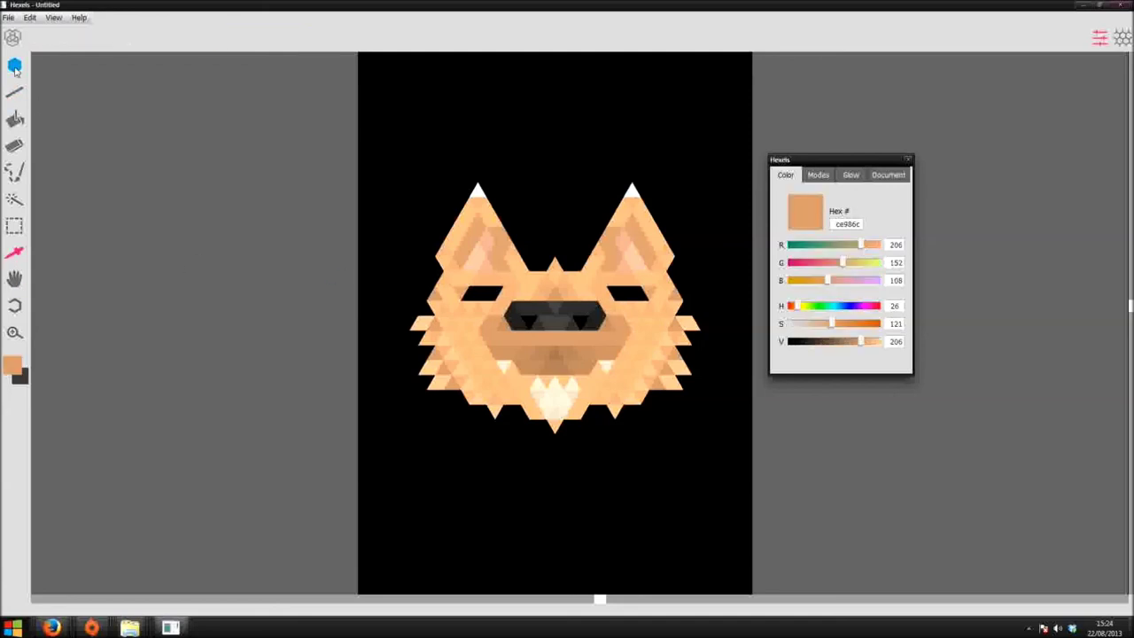
{"action": "key", "text": "b"}
{"action": "left_click", "coordinate": [10, 370]}
{"action": "left_click", "coordinate": [707, 227]}
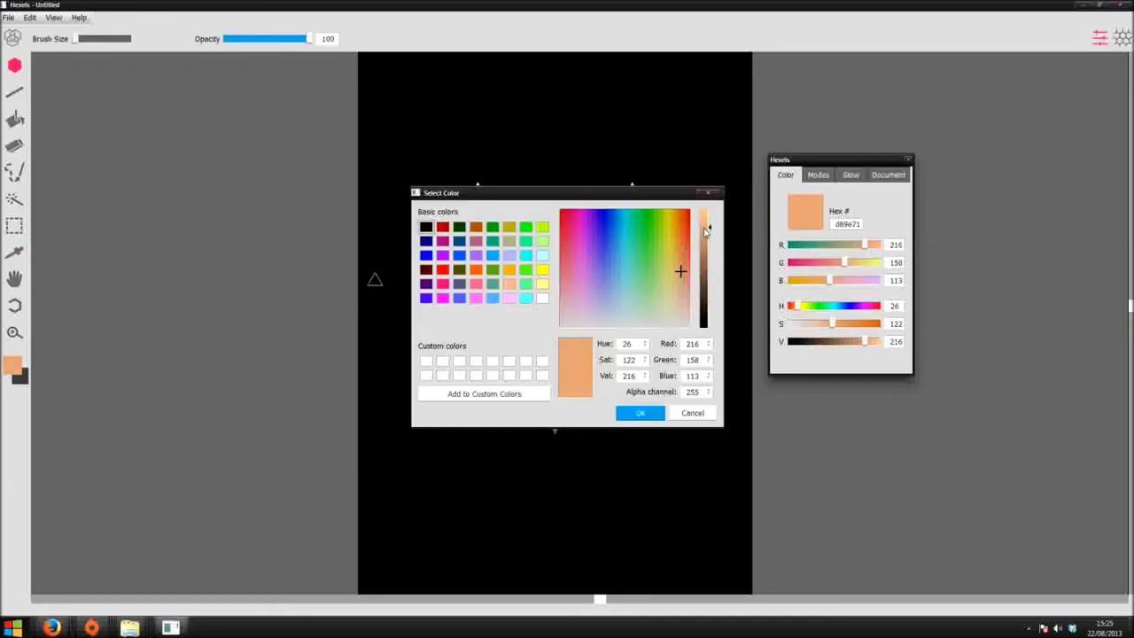
{"action": "left_click", "coordinate": [642, 412]}
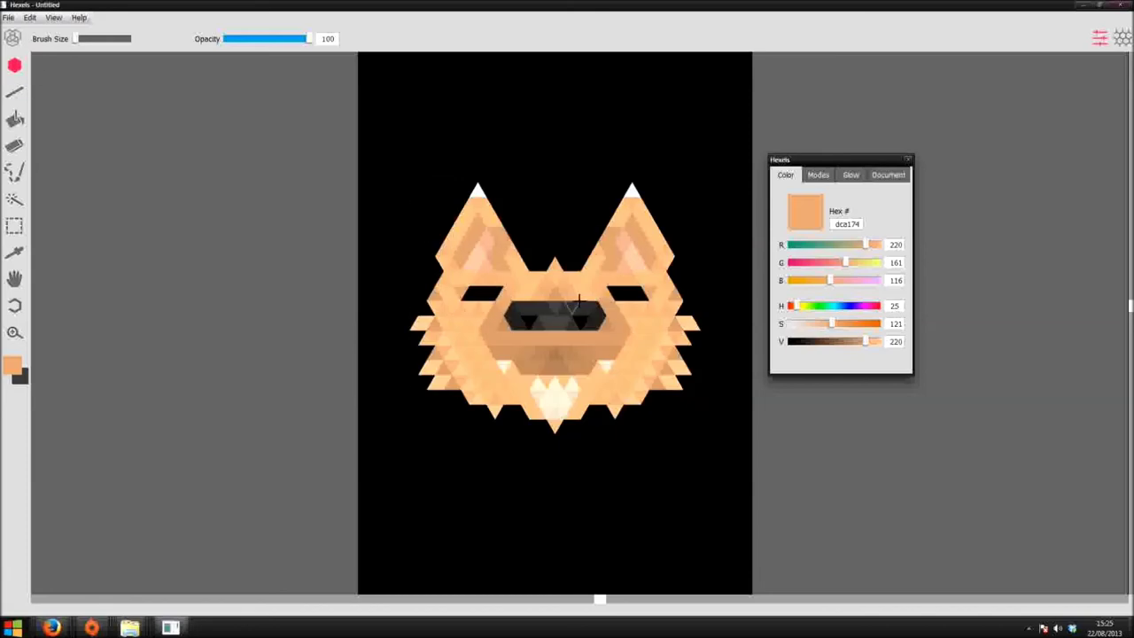
{"action": "key", "text": "i"}
{"action": "left_click", "coordinate": [488, 326]}
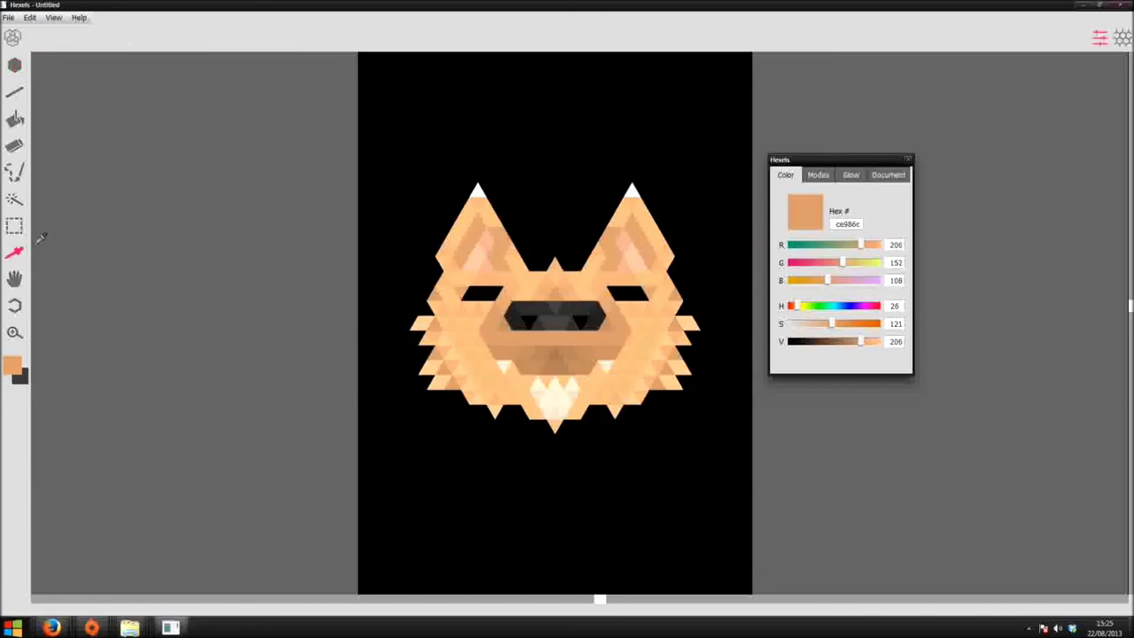